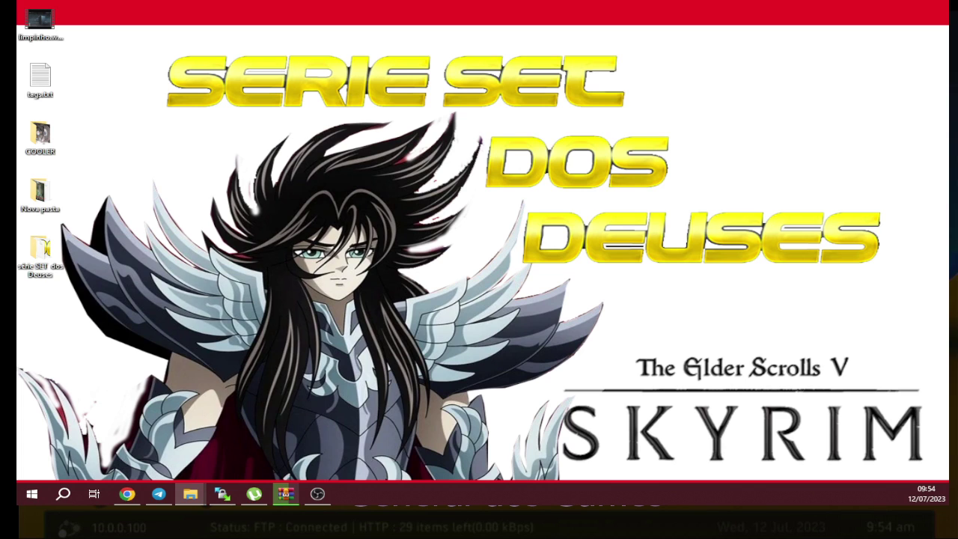
# - Bring up the ExisoGUI-v1.4b folder and display its files as extra large icons
pyautogui.click(190, 494)
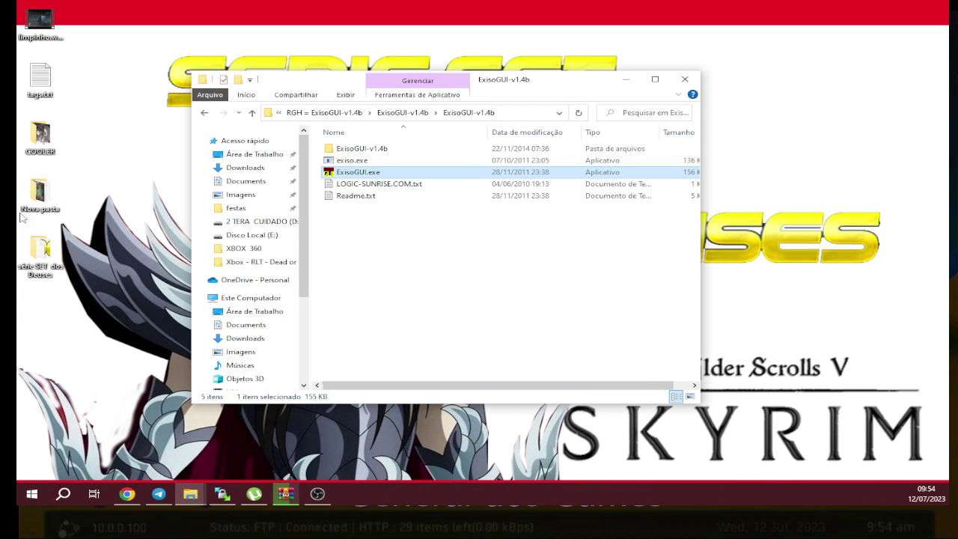
pyautogui.rightClick(422, 218)
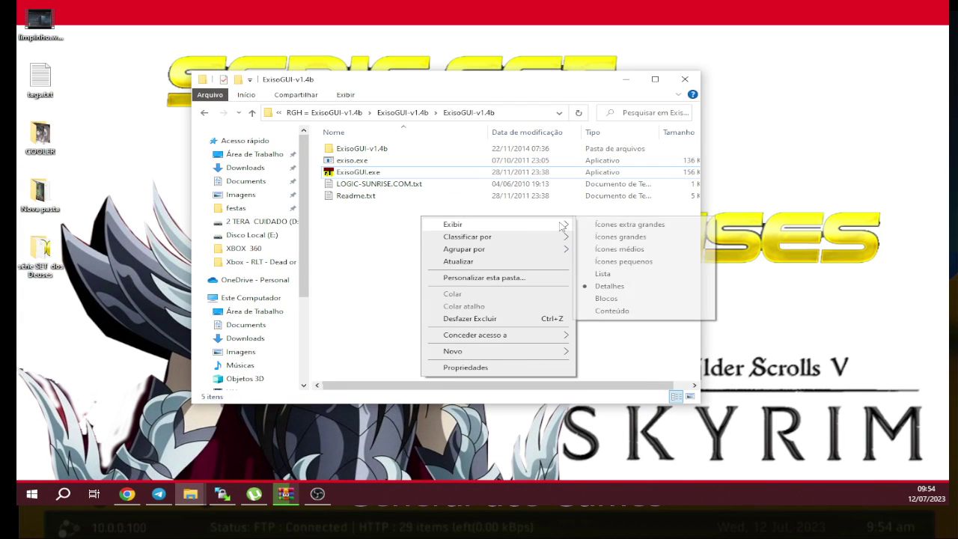
pyautogui.click(595, 227)
pyautogui.scroll(-2, 470, 288)
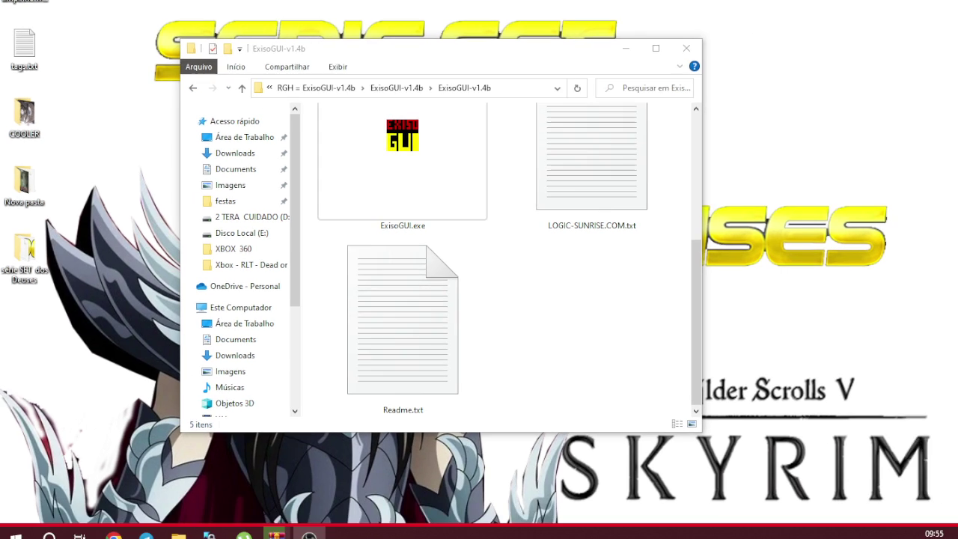
pyautogui.click(402, 172)
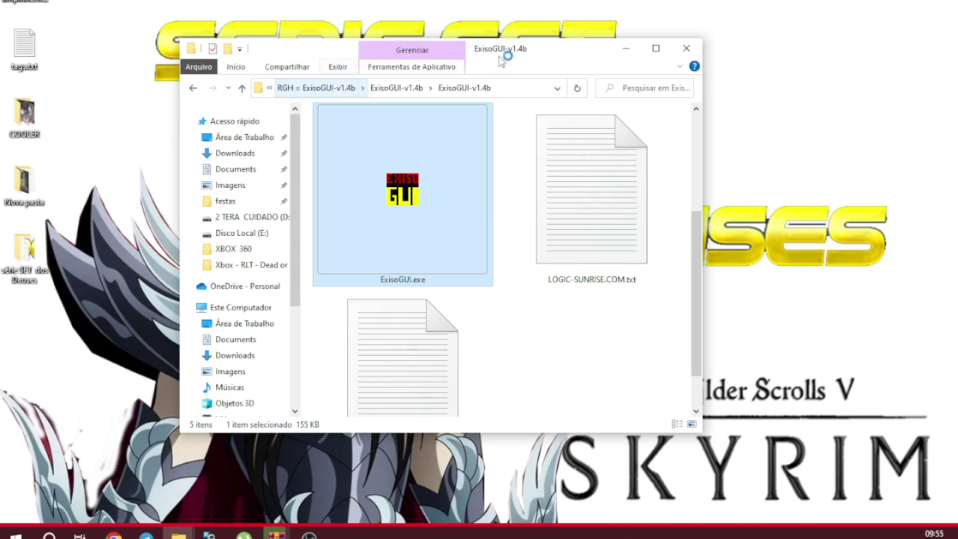
pyautogui.click(376, 15)
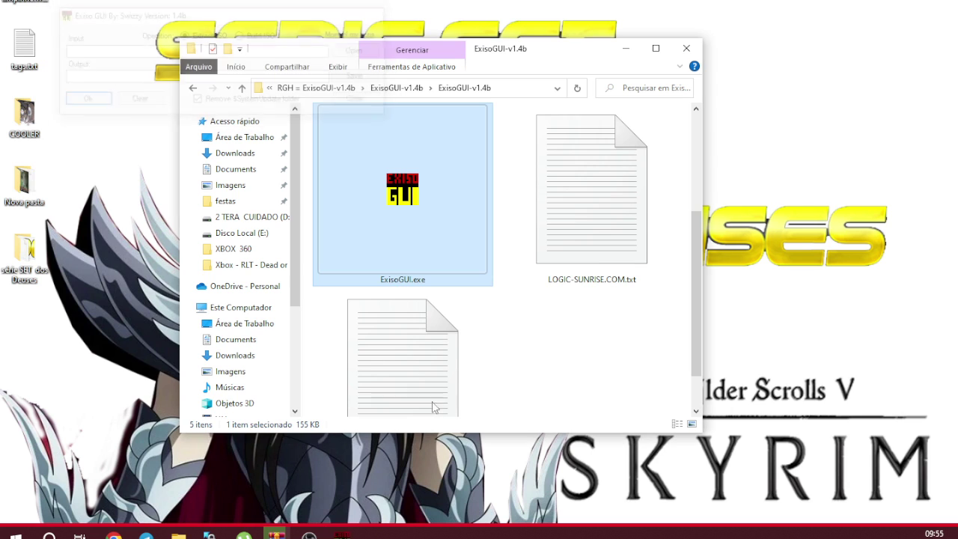
pyautogui.doubleClick(370, 173)
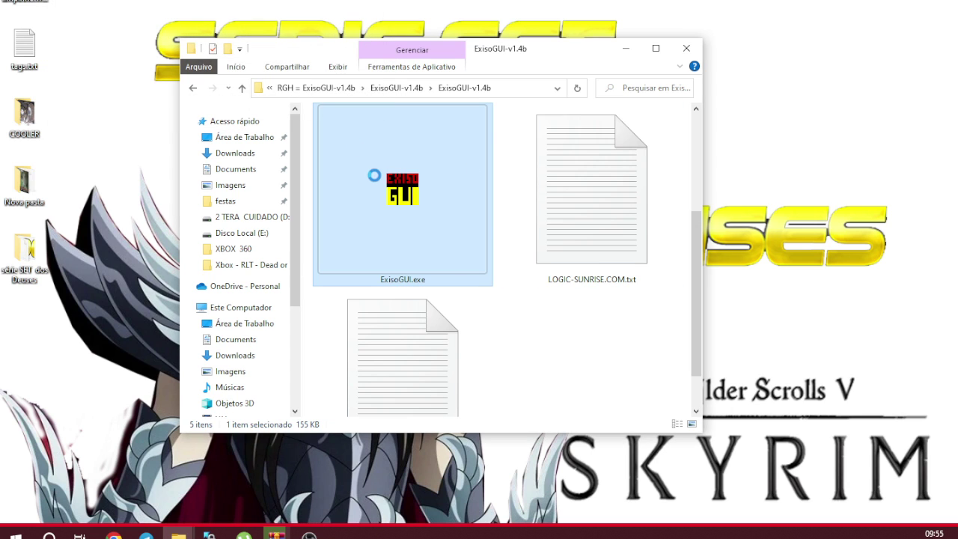
# - Set ExisoGUI.exe to always run as administrator in its compatibility properties and apply the change
pyautogui.rightClick(369, 173)
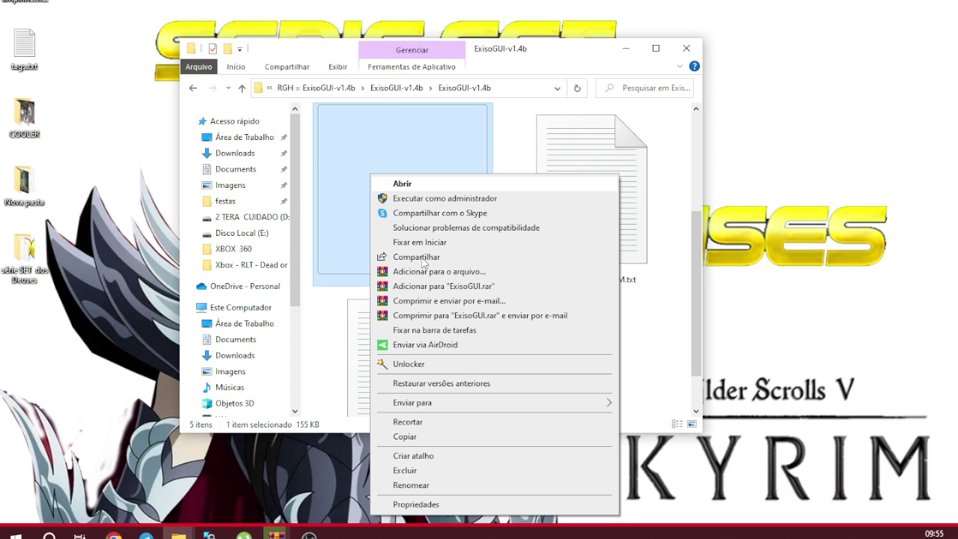
pyautogui.click(418, 507)
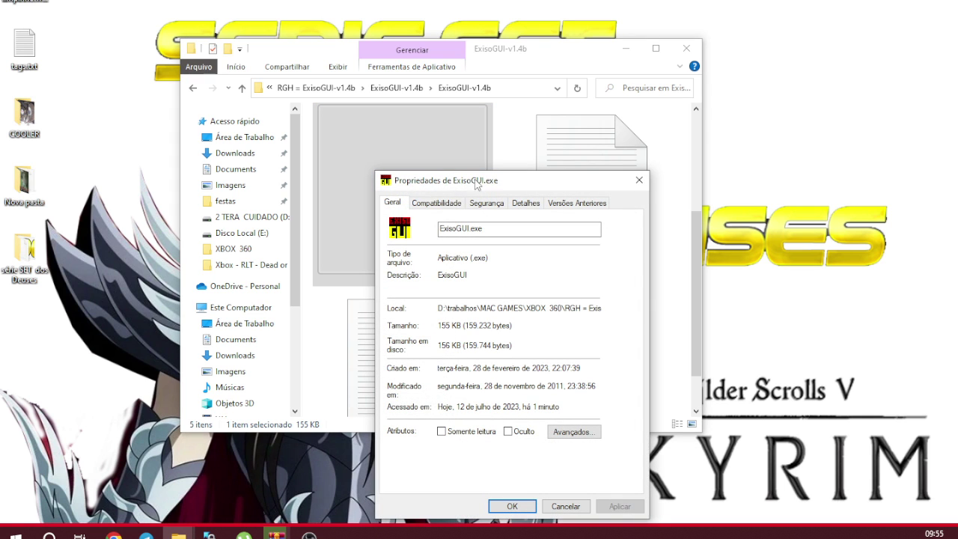
pyautogui.moveTo(452, 183); pyautogui.dragTo(411, 114)
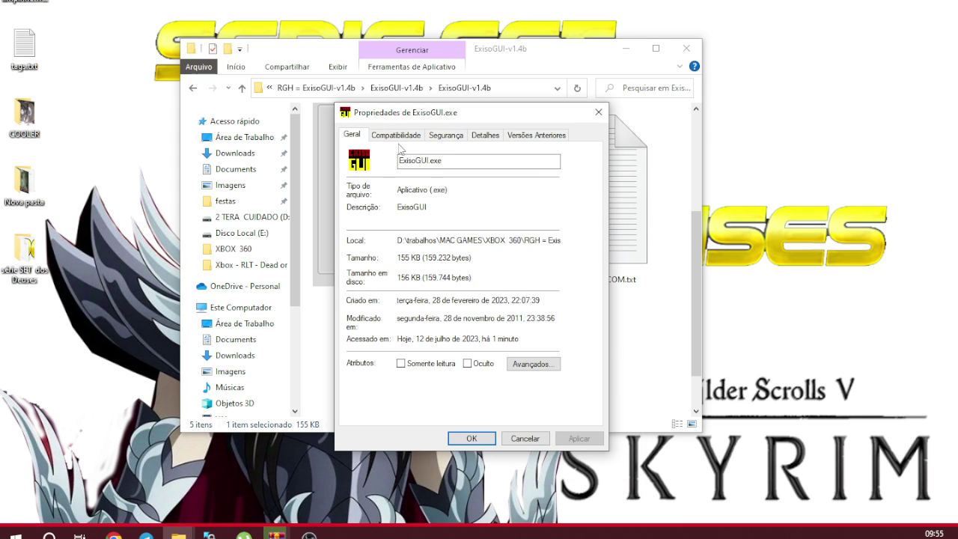
pyautogui.click(393, 140)
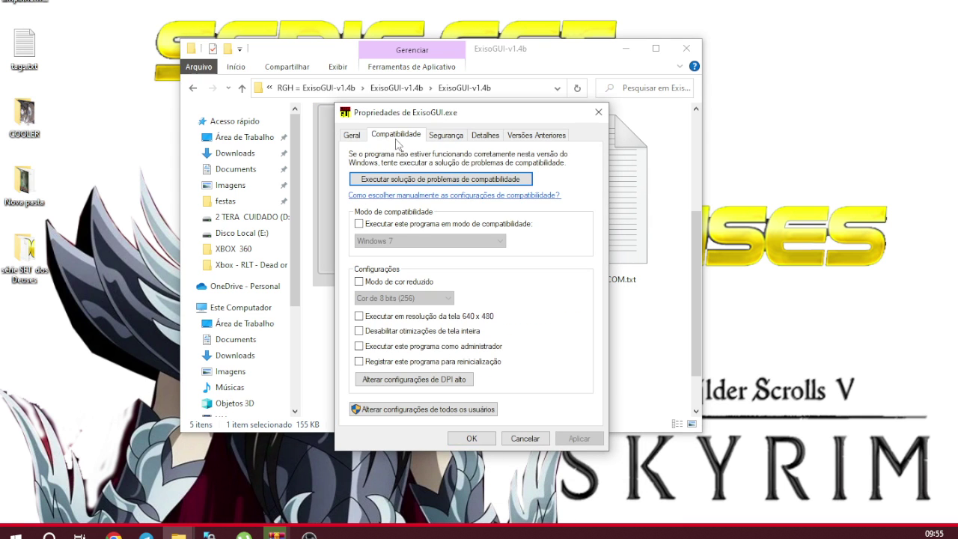
pyautogui.click(360, 347)
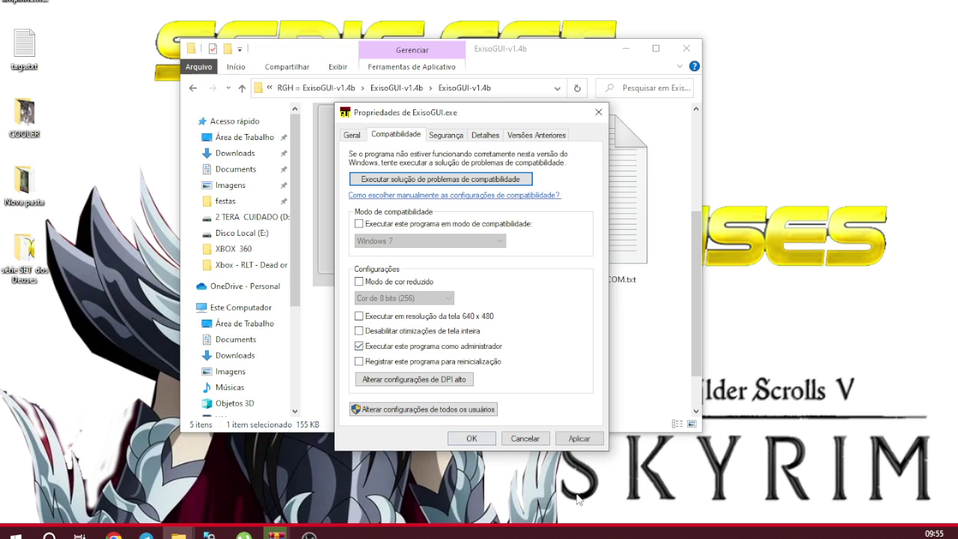
pyautogui.click(579, 438)
pyautogui.click(471, 438)
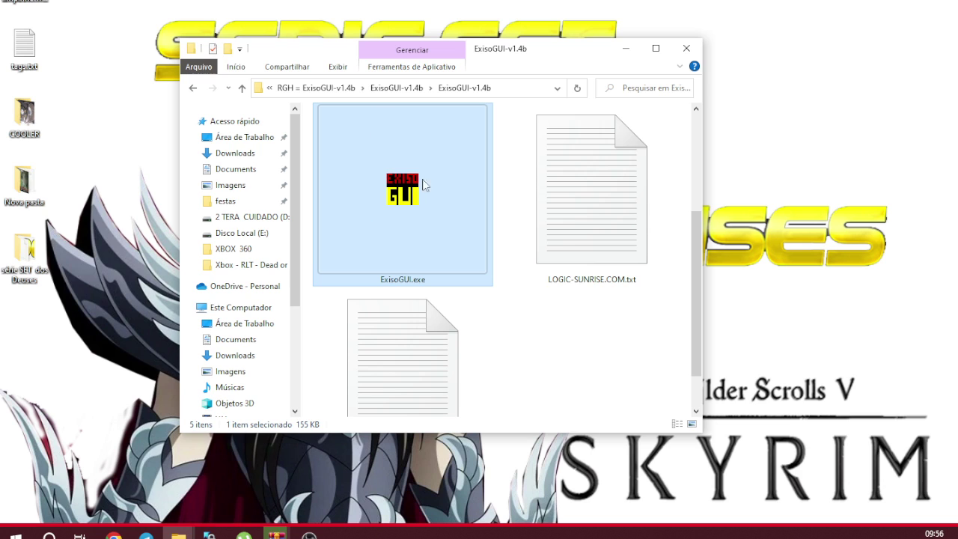
# - Launch ExisoGUI.exe and move its window clear of the files
pyautogui.rightClick(393, 215)
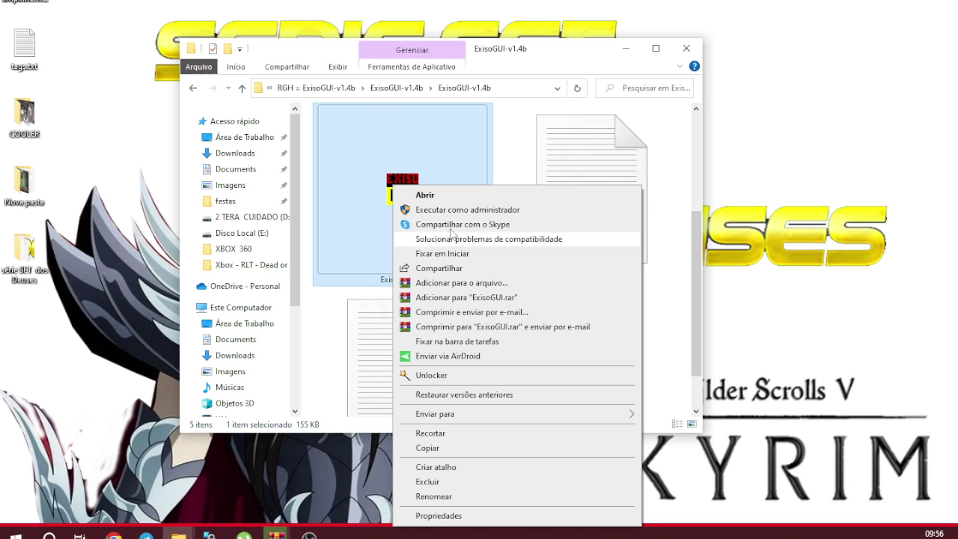
pyautogui.click(412, 159)
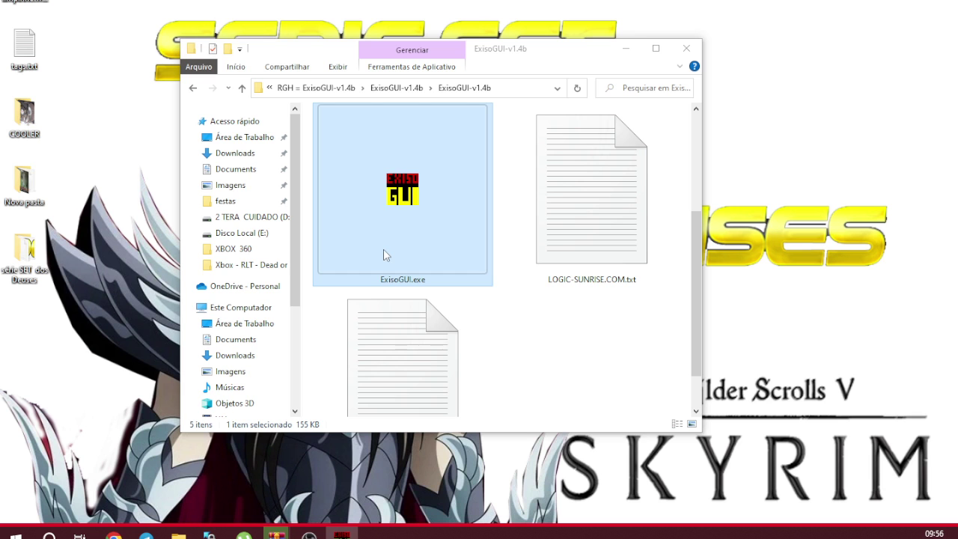
pyautogui.doubleClick(385, 253)
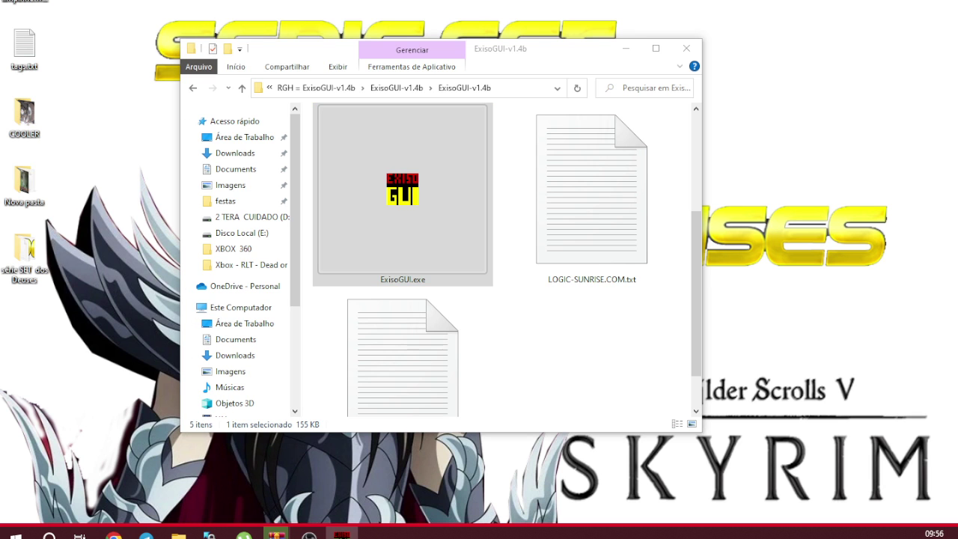
pyautogui.moveTo(536, 151); pyautogui.dragTo(366, 152)
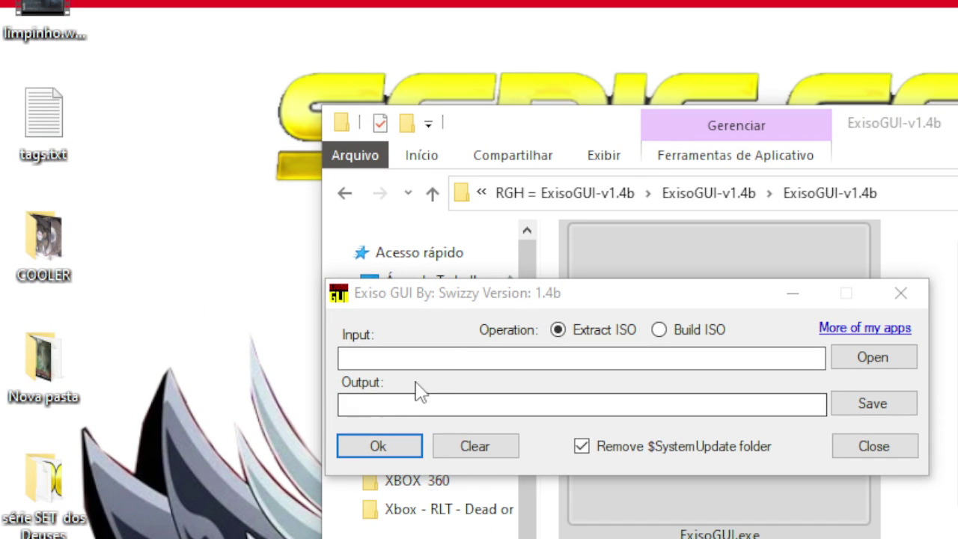
# - Load xxx-kof.iso from the King Of Fighters XII folder on drive D: as the input for Extract ISO
pyautogui.click(854, 360)
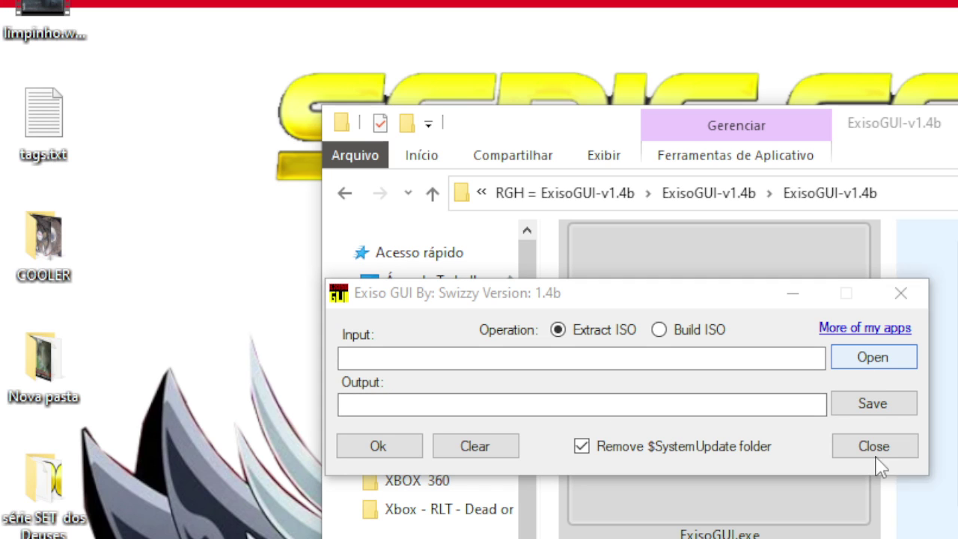
pyautogui.click(875, 358)
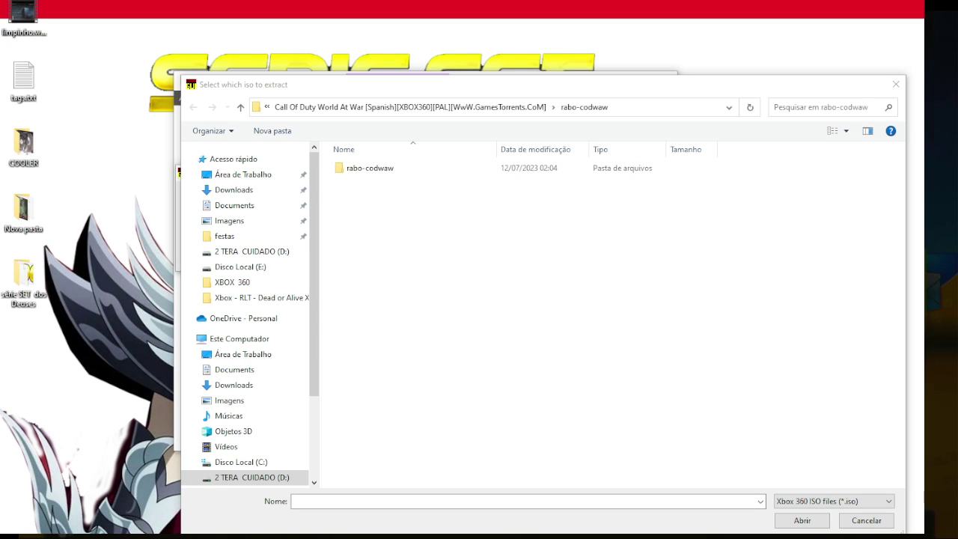
pyautogui.moveTo(474, 93); pyautogui.dragTo(434, 87)
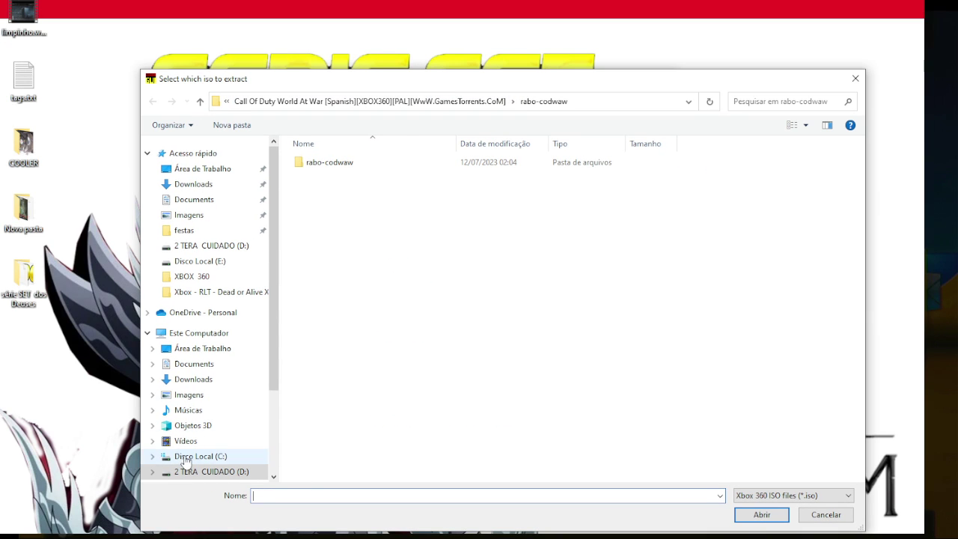
pyautogui.click(211, 472)
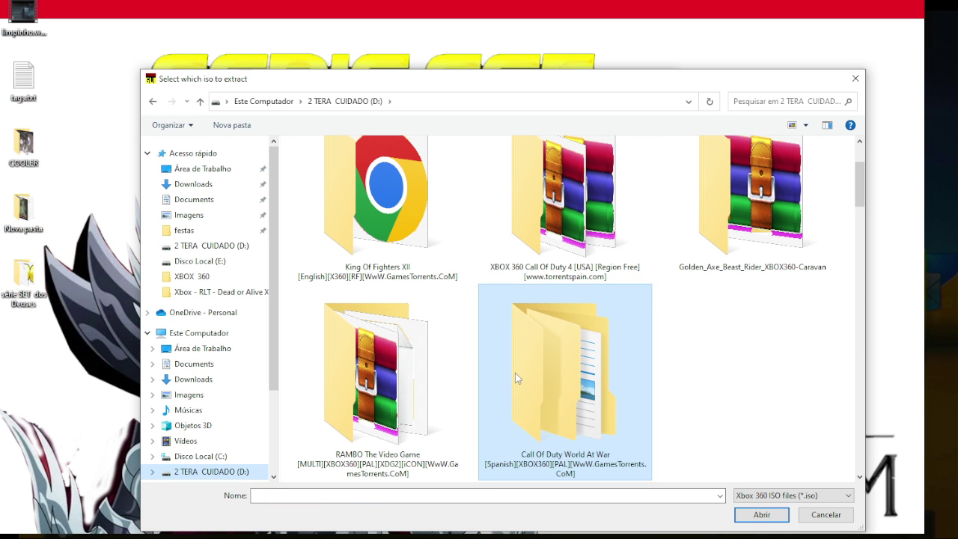
pyautogui.doubleClick(366, 237)
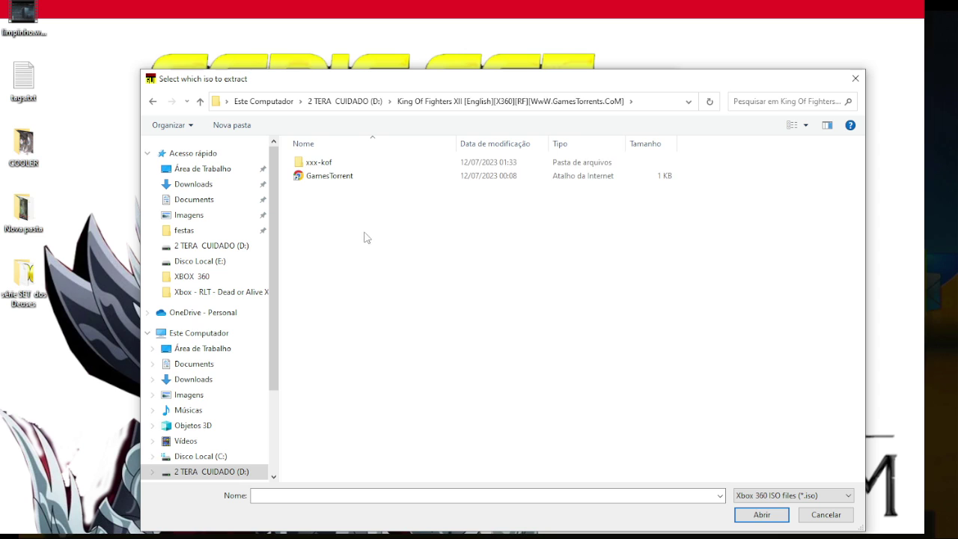
pyautogui.click(328, 164)
pyautogui.doubleClick(328, 165)
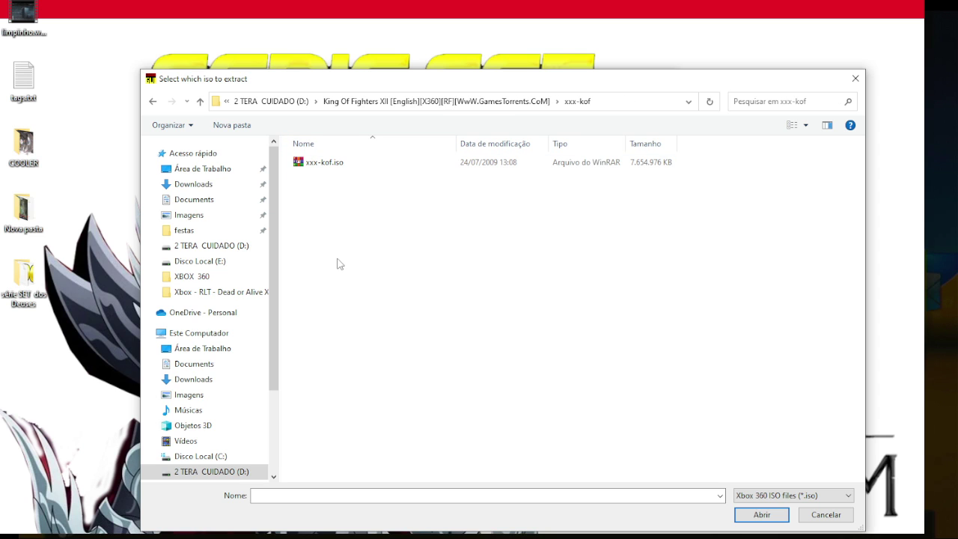
pyautogui.click(338, 162)
pyautogui.click(757, 514)
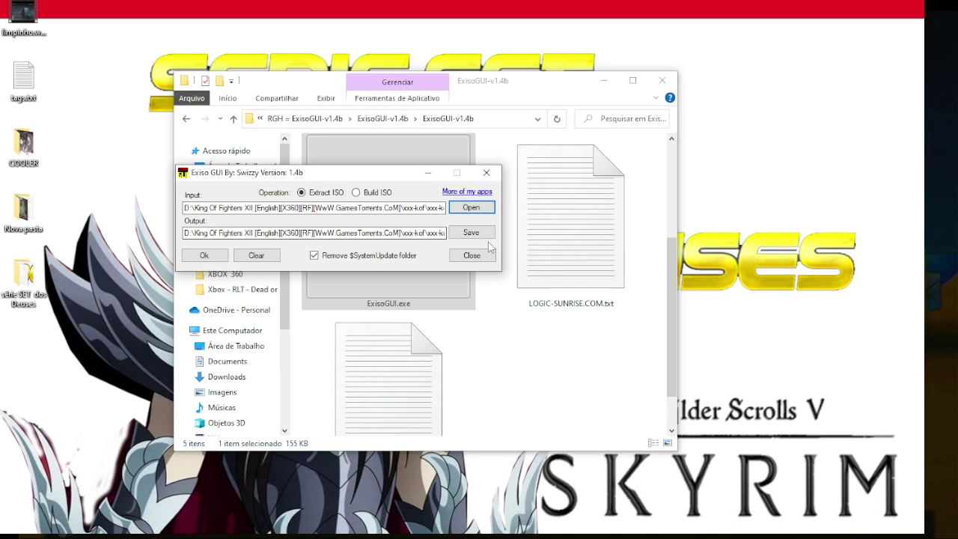
# - Extract the loaded ISO to the default output folder, dismiss the closing message and exit Exiso GUI
pyautogui.click(210, 256)
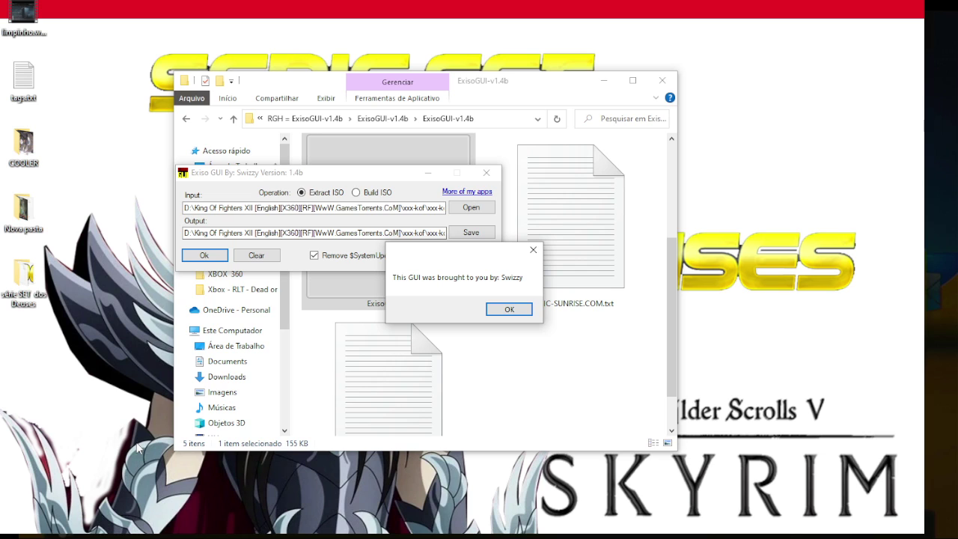
pyautogui.click(520, 313)
pyautogui.click(471, 255)
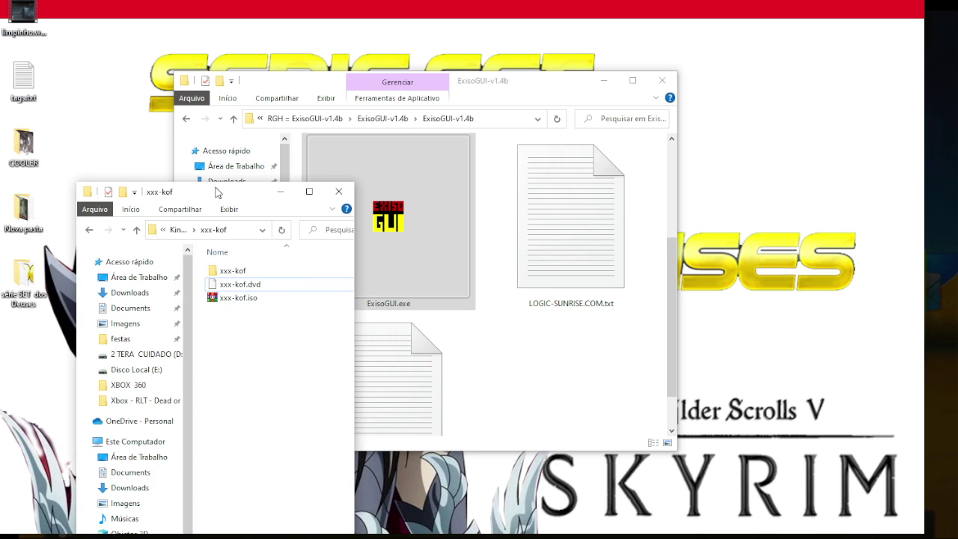
# - Maximize the xxx-kof file window, look inside the extracted xxx-kof folder and return to its parent
pyautogui.moveTo(329, 190); pyautogui.dragTo(598, 103)
pyautogui.click(626, 99)
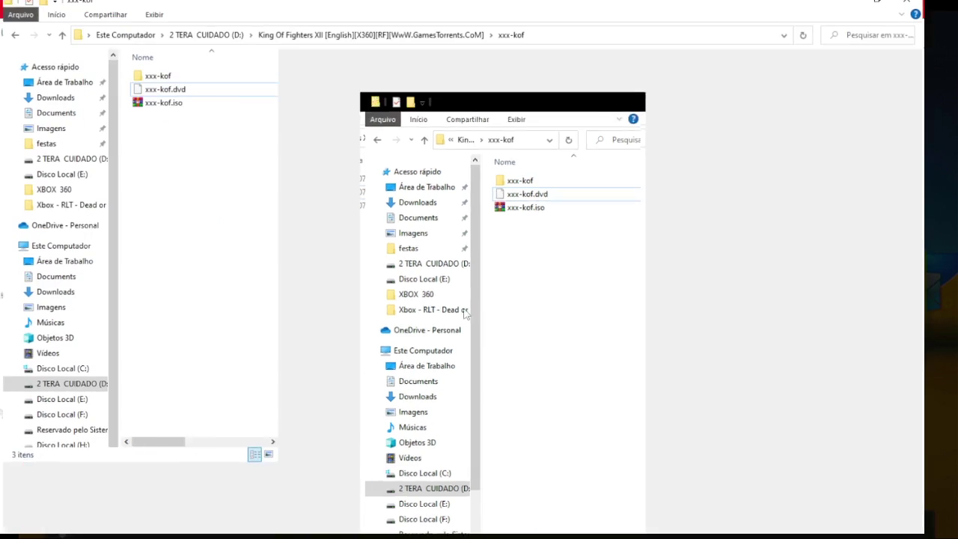
pyautogui.doubleClick(157, 74)
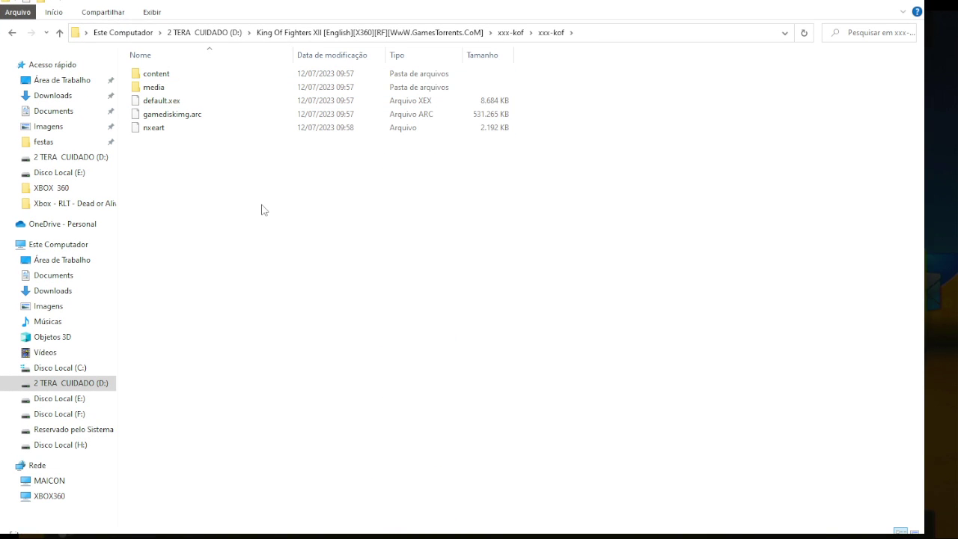
pyautogui.hotkey('alt', 'Left')
# - Check the size of the extracted xxx-kof folder in its properties for comparison with xxx-kof.iso
pyautogui.rightClick(172, 78)
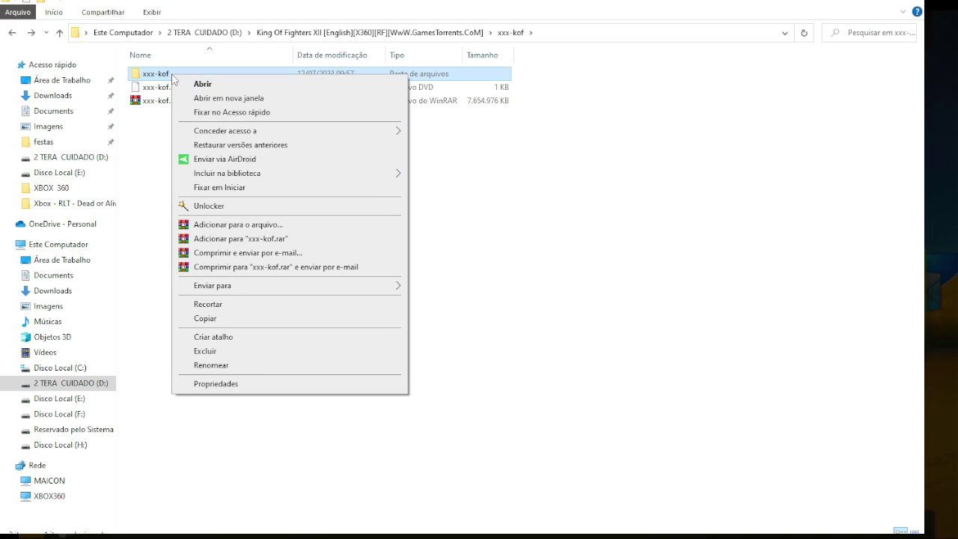
pyautogui.click(162, 112)
pyautogui.click(163, 104)
pyautogui.rightClick(164, 109)
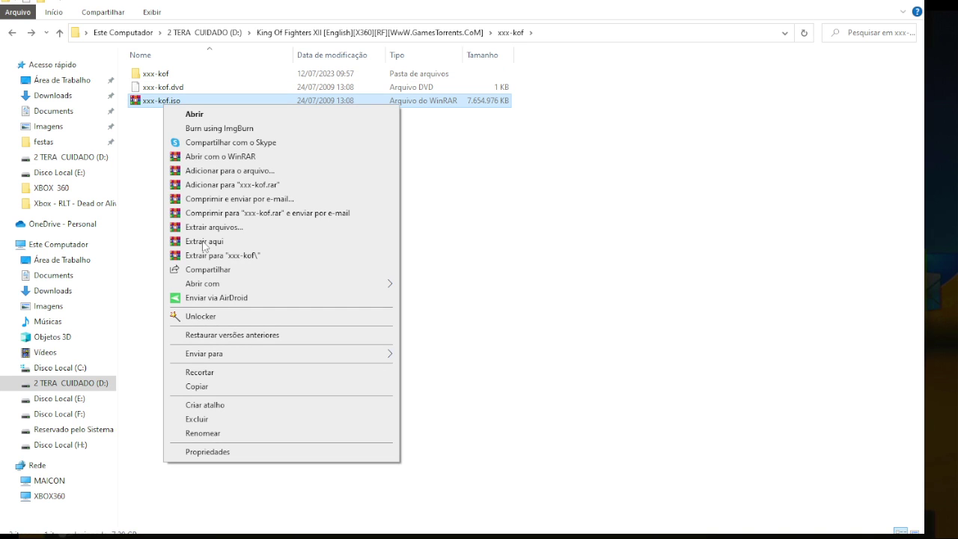
pyautogui.click(519, 341)
pyautogui.click(157, 73)
pyautogui.rightClick(158, 74)
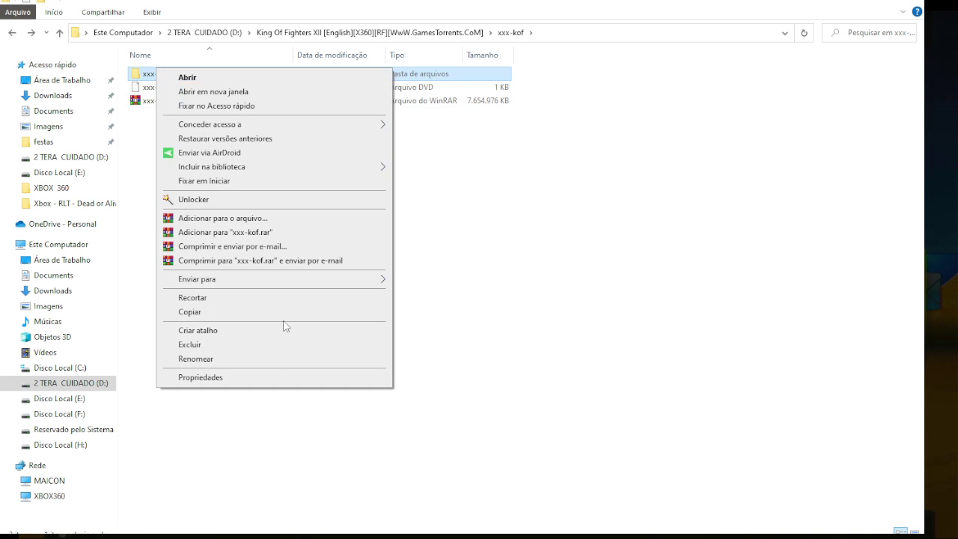
pyautogui.click(240, 378)
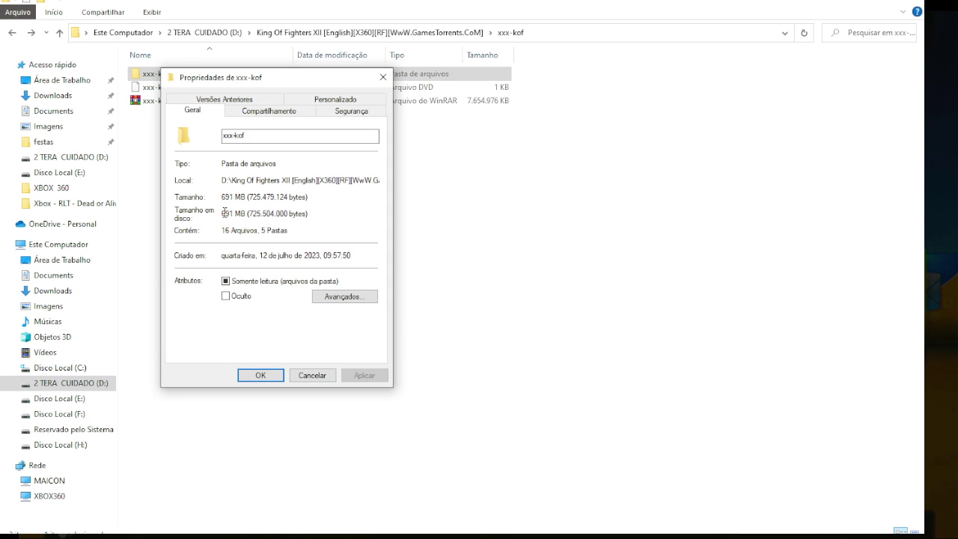
pyautogui.click(319, 376)
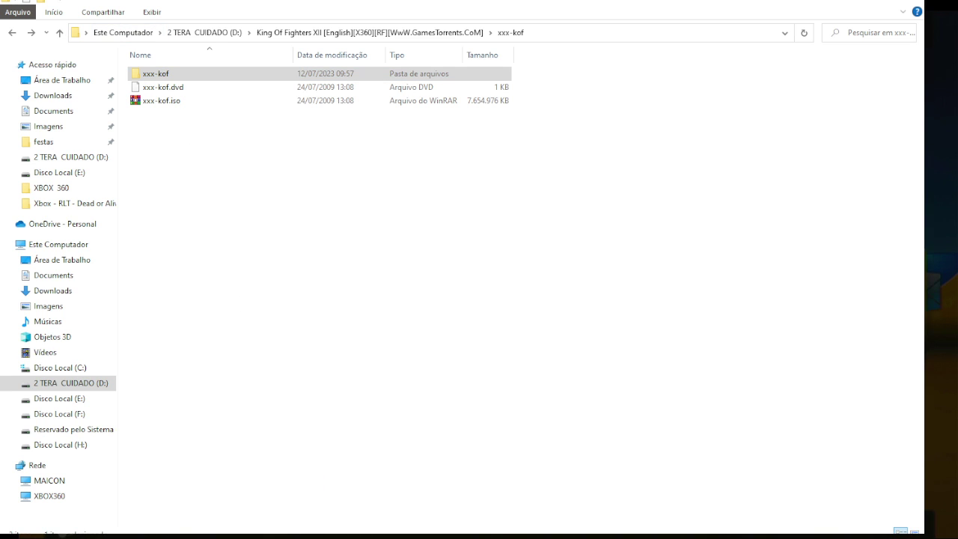
# - Reopen the extracted xxx-kof folder to view the game files
pyautogui.click(294, 319)
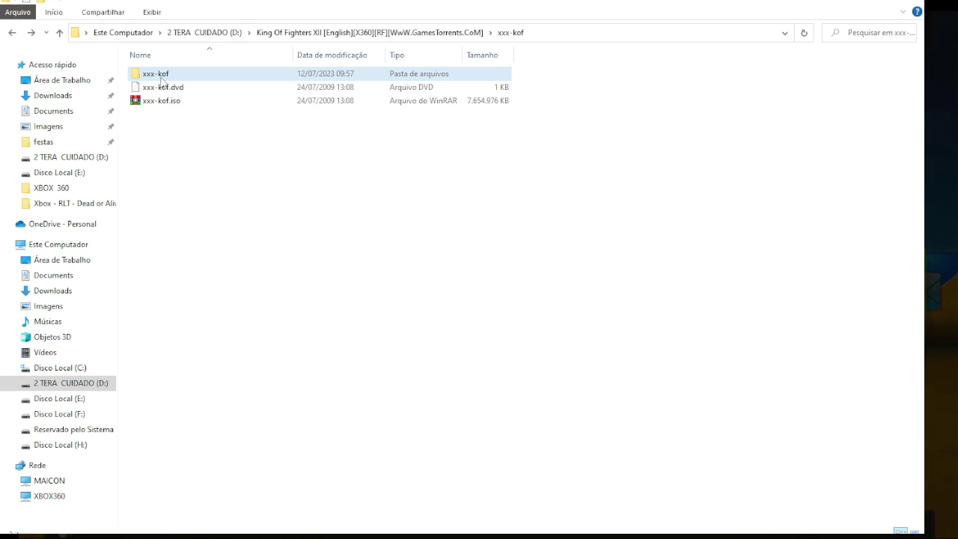
pyautogui.moveTo(161, 80)
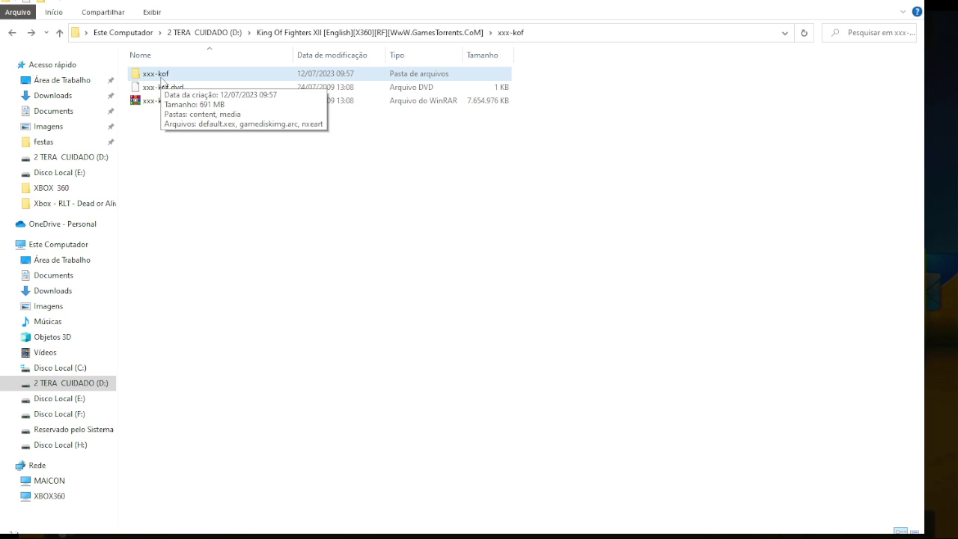
pyautogui.doubleClick(161, 79)
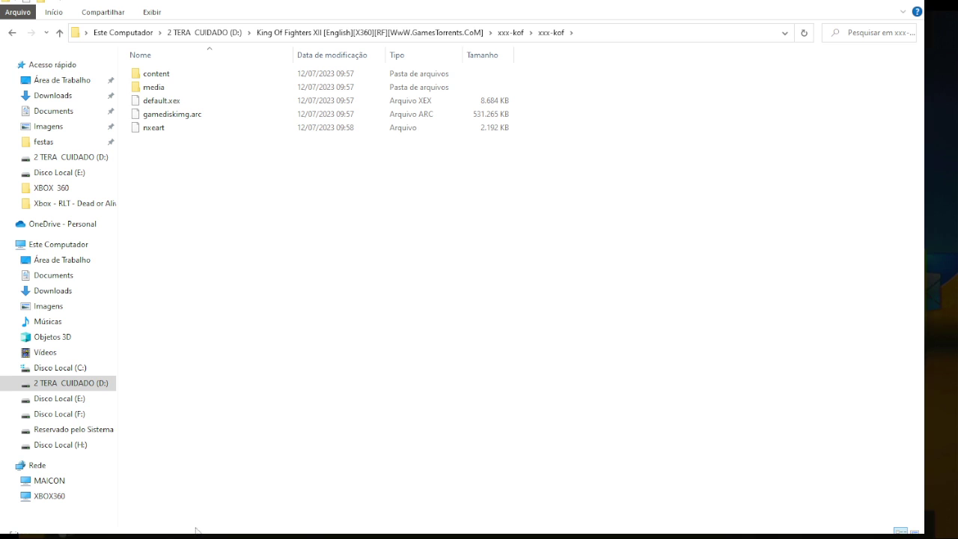
pyautogui.moveTo(374, 536)
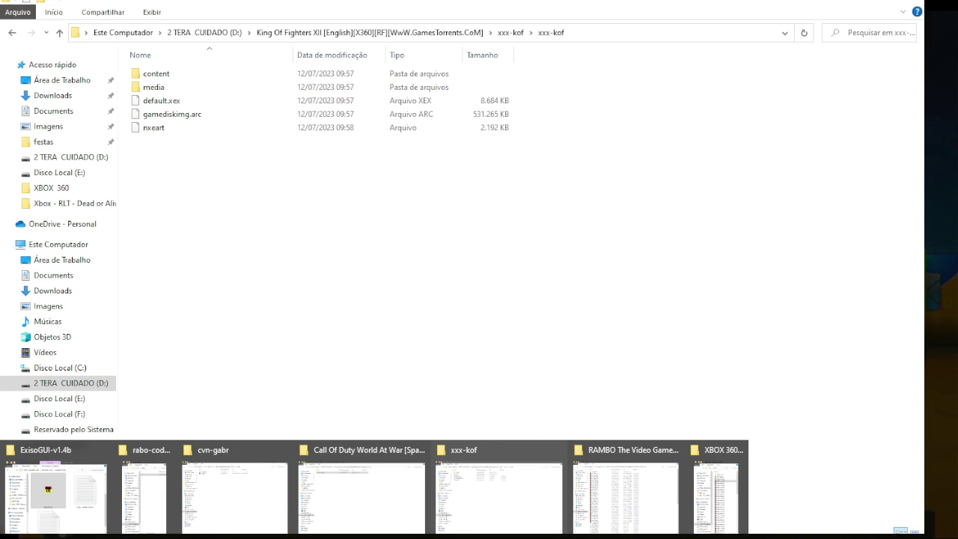
pyautogui.click(707, 487)
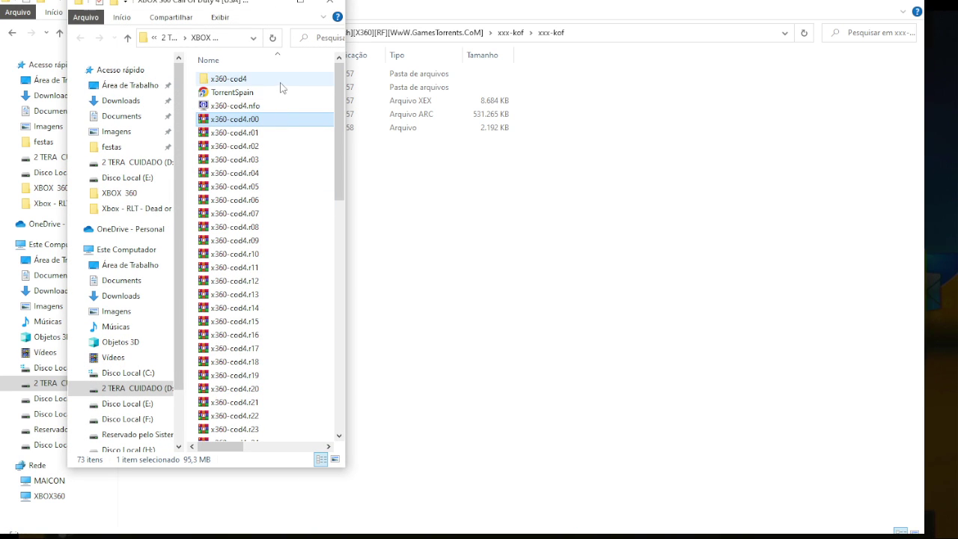
pyautogui.click(271, 3)
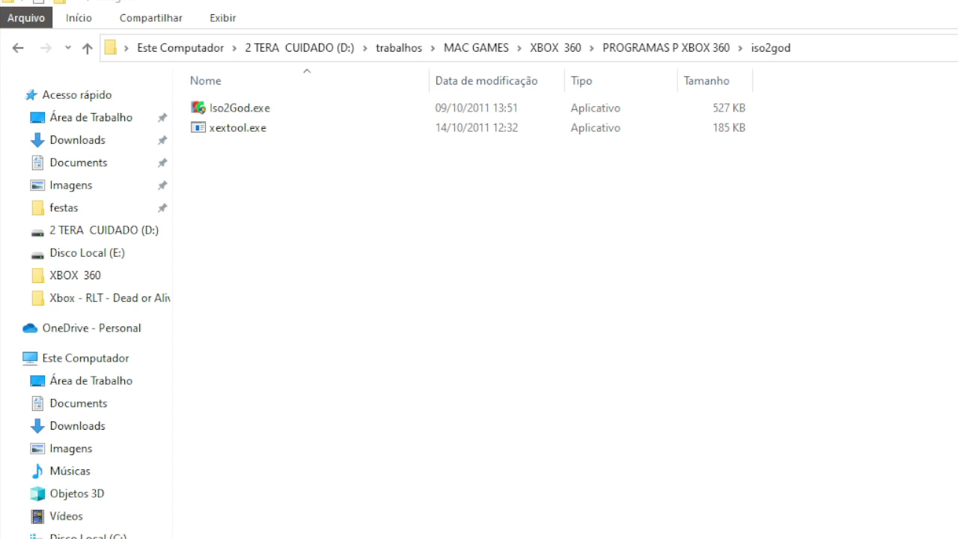
# - Launch Iso2God.exe from the iso2god folder and reposition its window
pyautogui.click(233, 114)
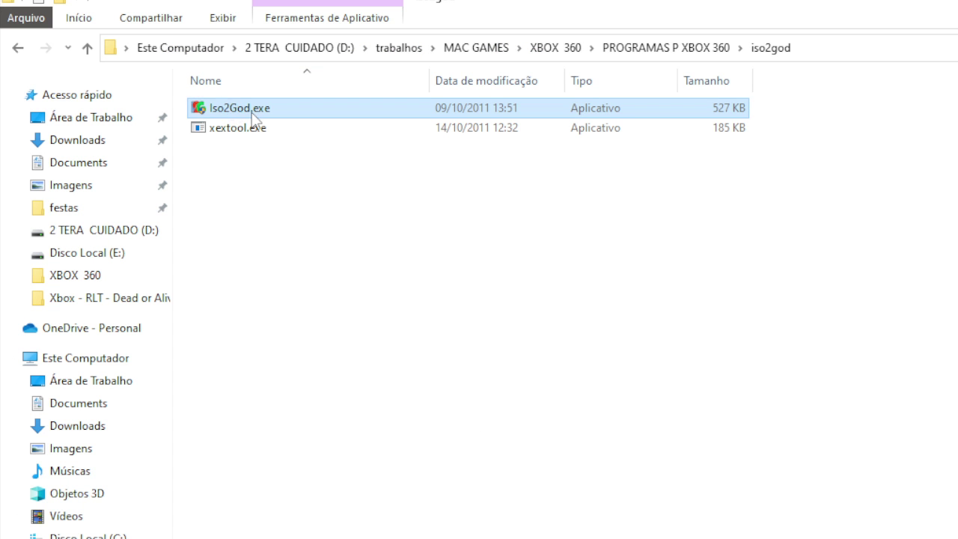
pyautogui.rightClick(250, 112)
pyautogui.click(280, 146)
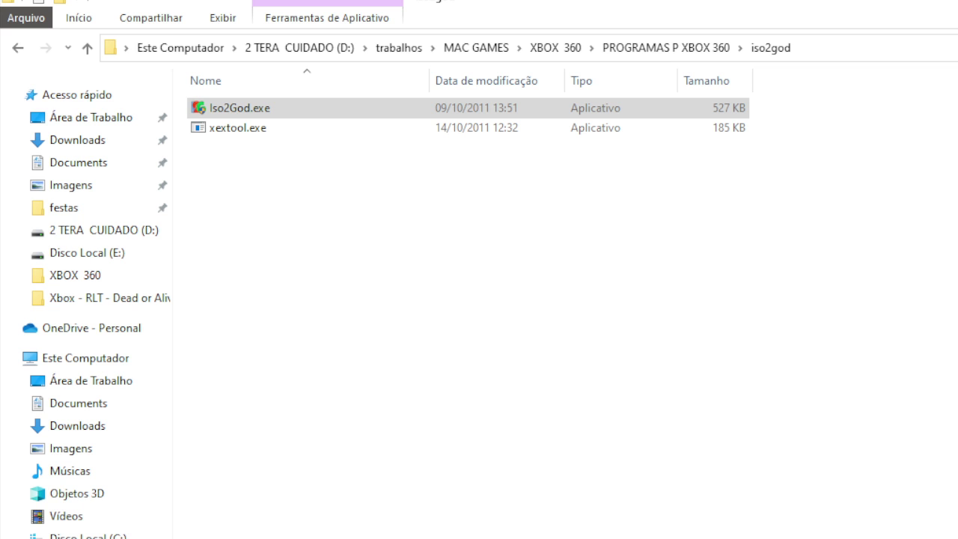
pyautogui.moveTo(537, 224); pyautogui.dragTo(464, 146)
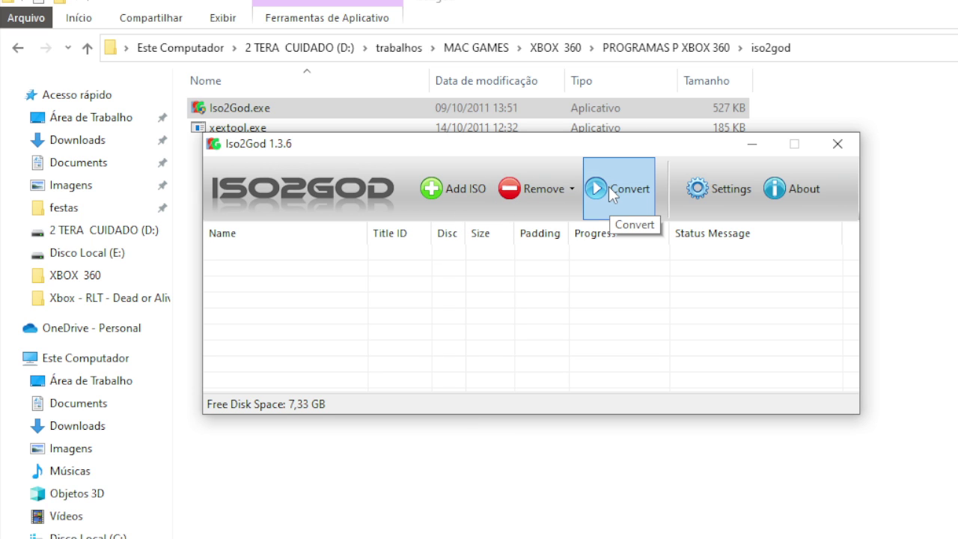
# - Start adding an ISO and choose xxx-kof.iso from the King Of Fighters XII xxx-kof folder on drive D: as the source image
pyautogui.click(464, 190)
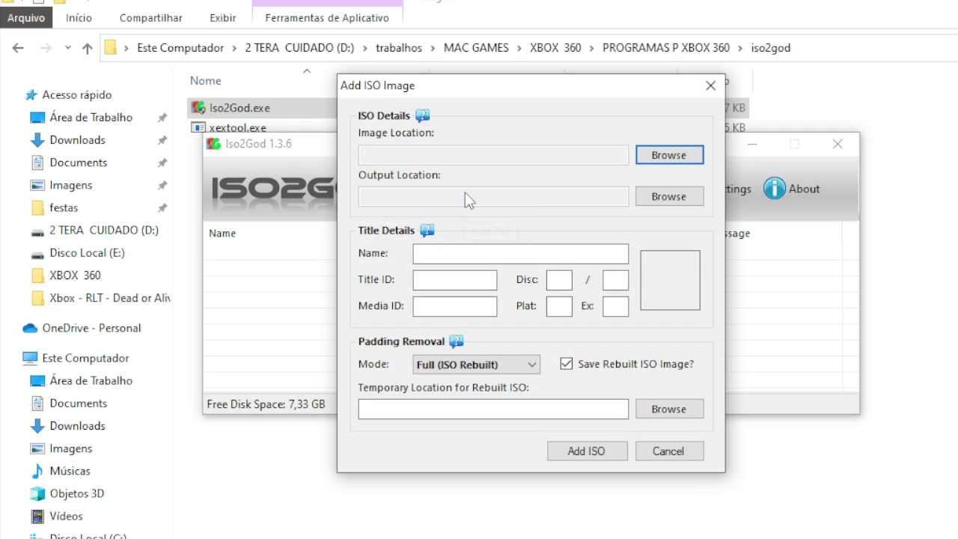
pyautogui.click(667, 156)
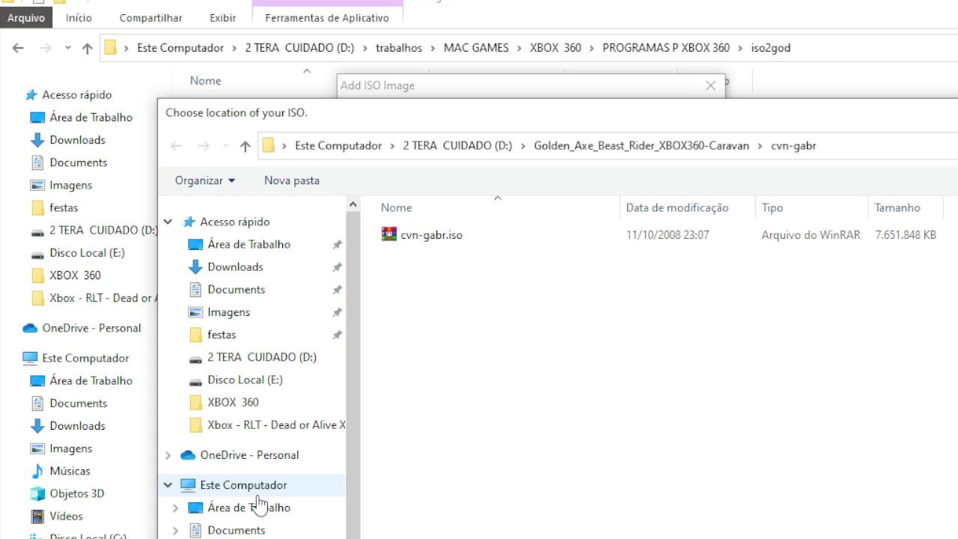
pyautogui.click(274, 358)
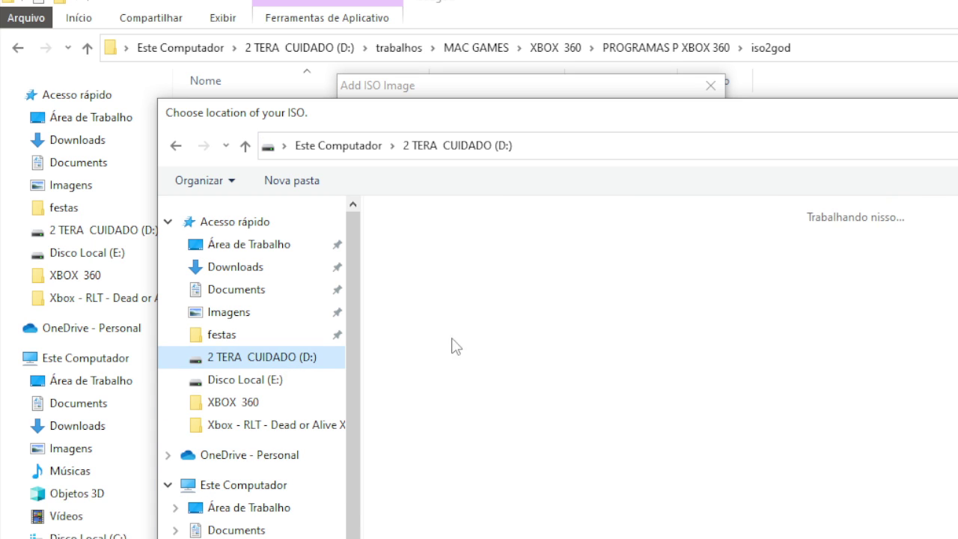
pyautogui.doubleClick(577, 381)
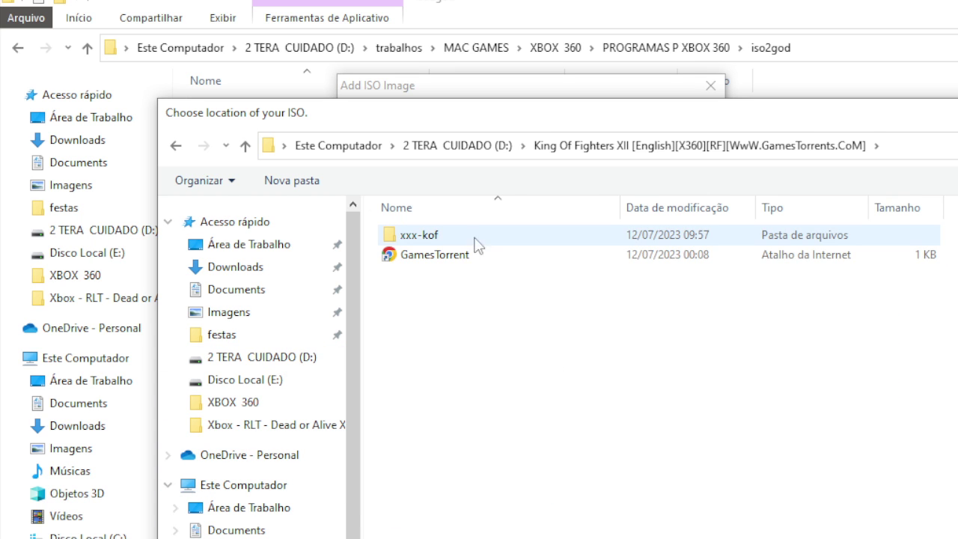
pyautogui.doubleClick(440, 240)
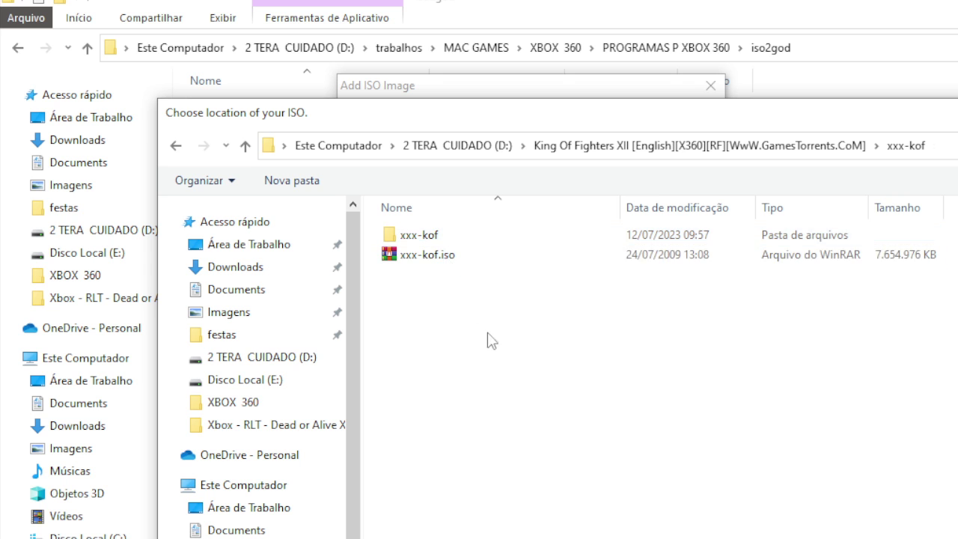
pyautogui.doubleClick(434, 256)
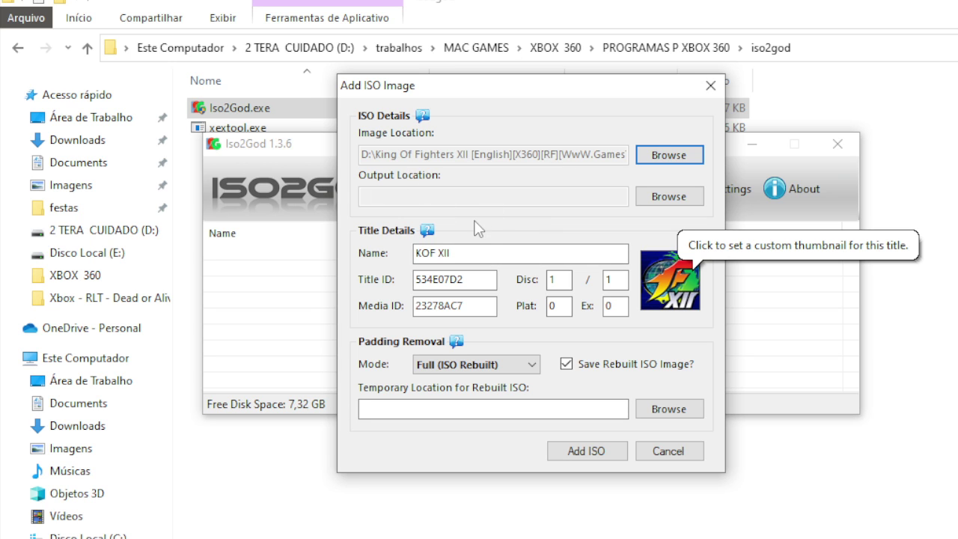
# - Set the GOD package output location to the King Of Fighters XII folder on drive D:
pyautogui.click(666, 197)
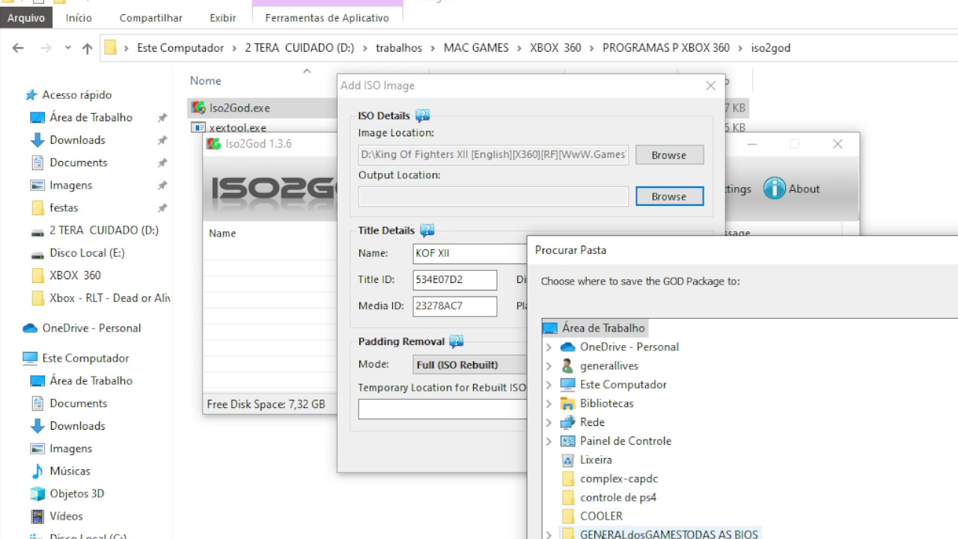
pyautogui.click(549, 384)
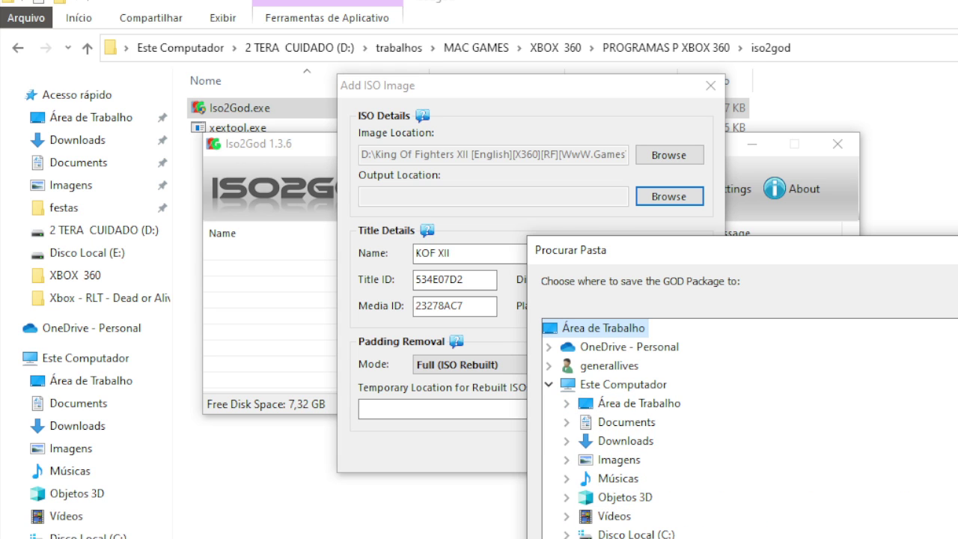
pyautogui.click(636, 536)
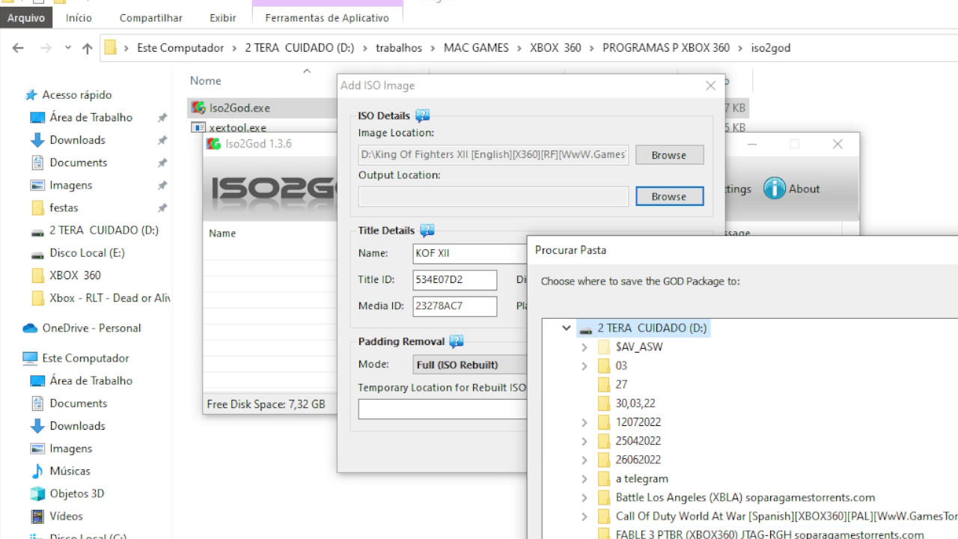
pyautogui.scroll(-1, 741, 427)
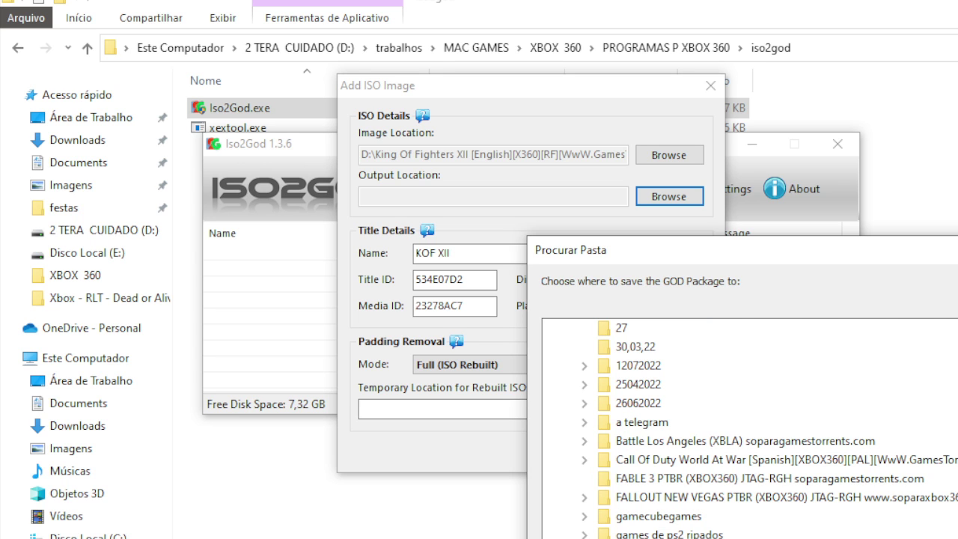
pyautogui.scroll(1, 741, 427)
pyautogui.press('Return')
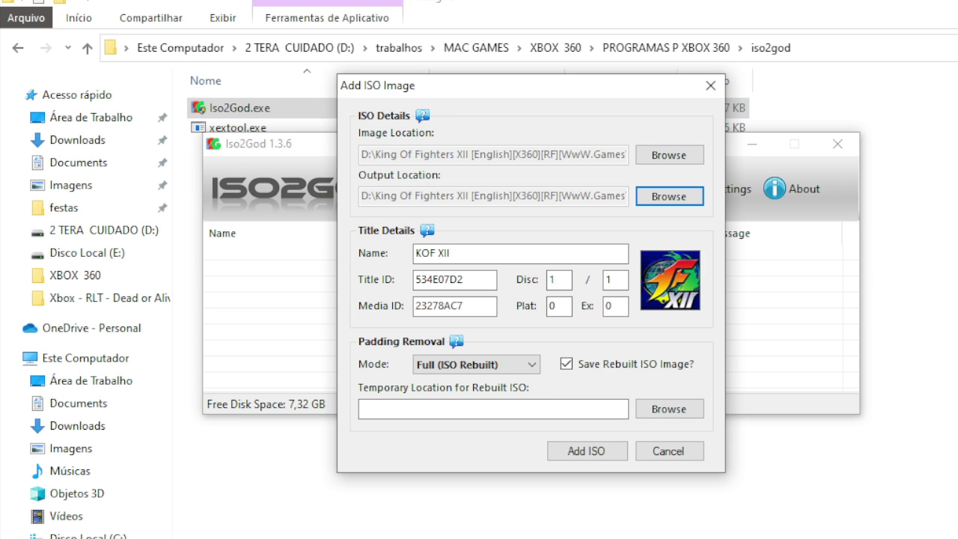
# - Add the KOF XII ISO with rebuilt-image saving disabled and D:\ as the temporary location, agreeing to discard the temporary ISO
pyautogui.click(576, 367)
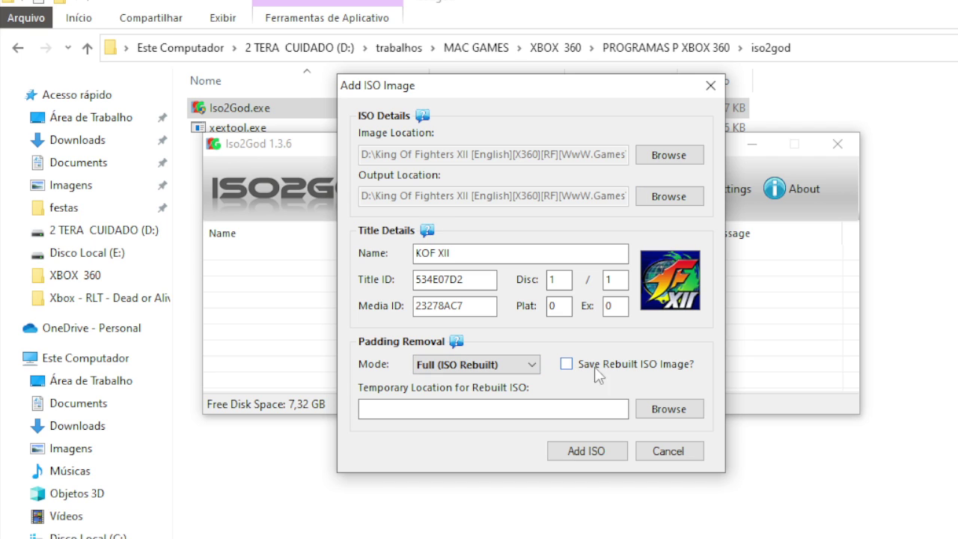
pyautogui.click(668, 413)
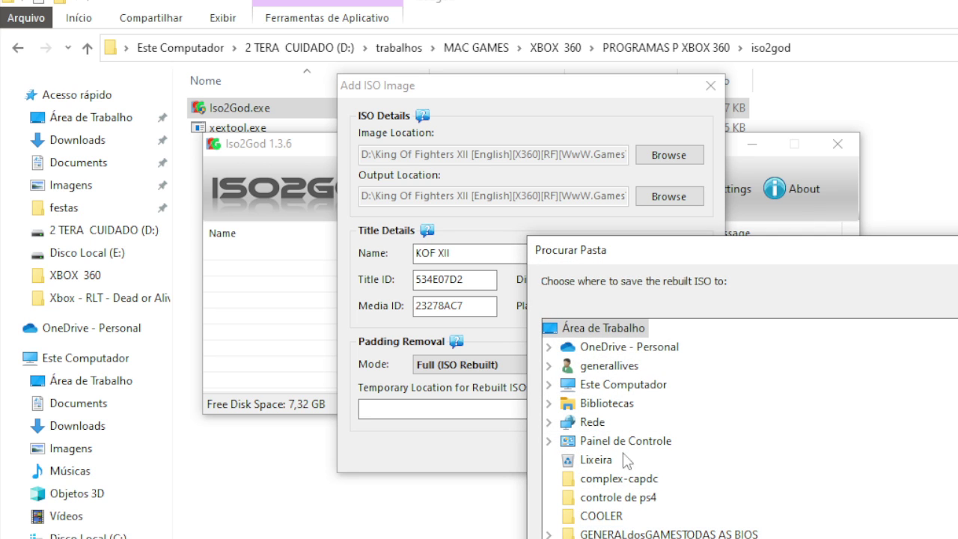
pyautogui.click(563, 393)
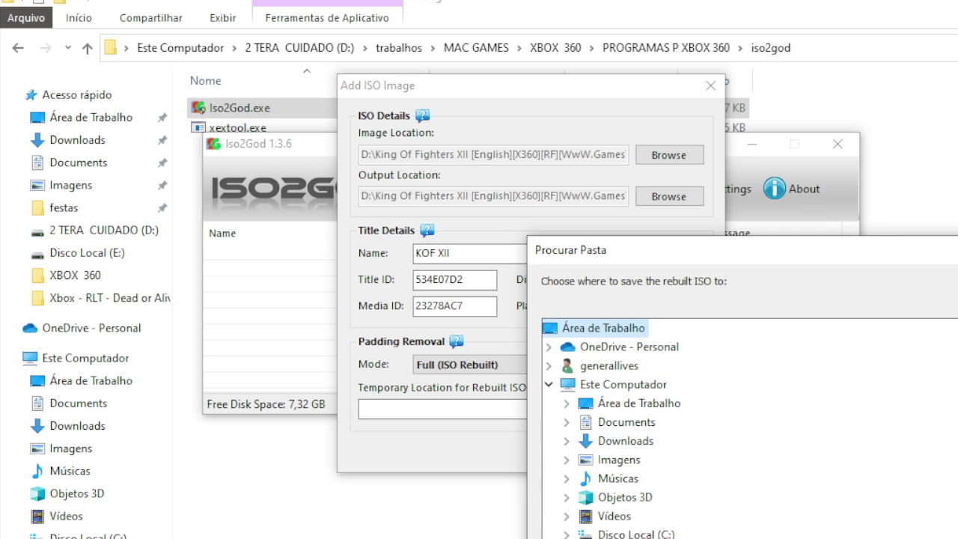
pyautogui.press('Return')
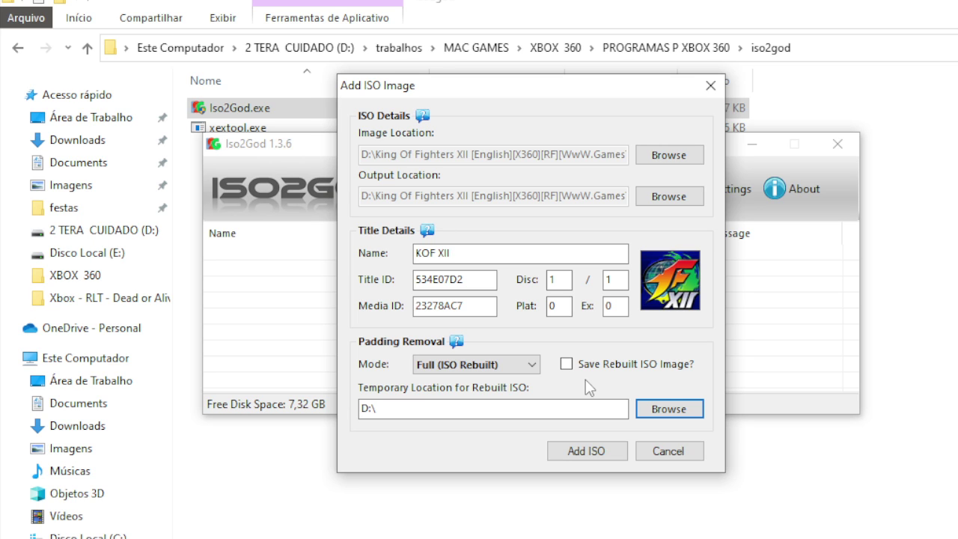
pyautogui.click(575, 451)
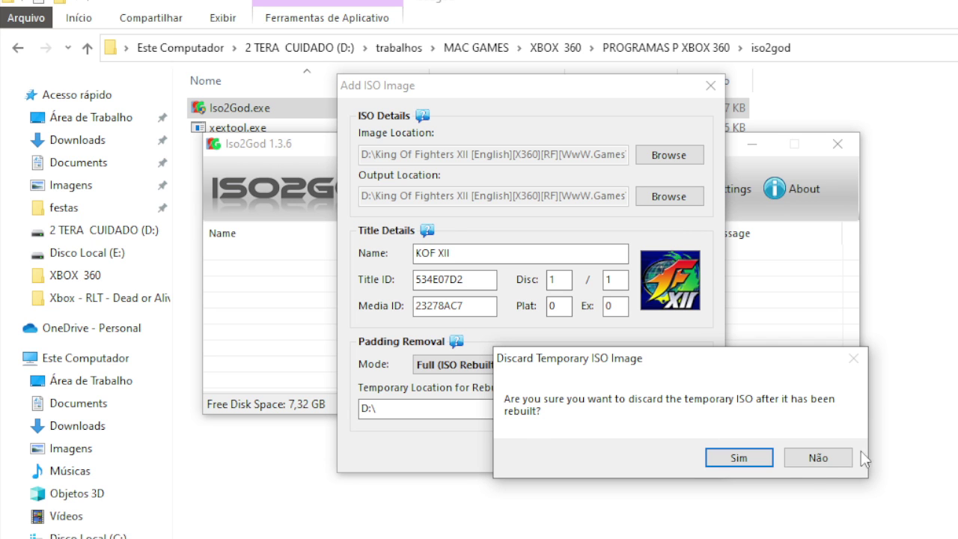
pyautogui.click(738, 458)
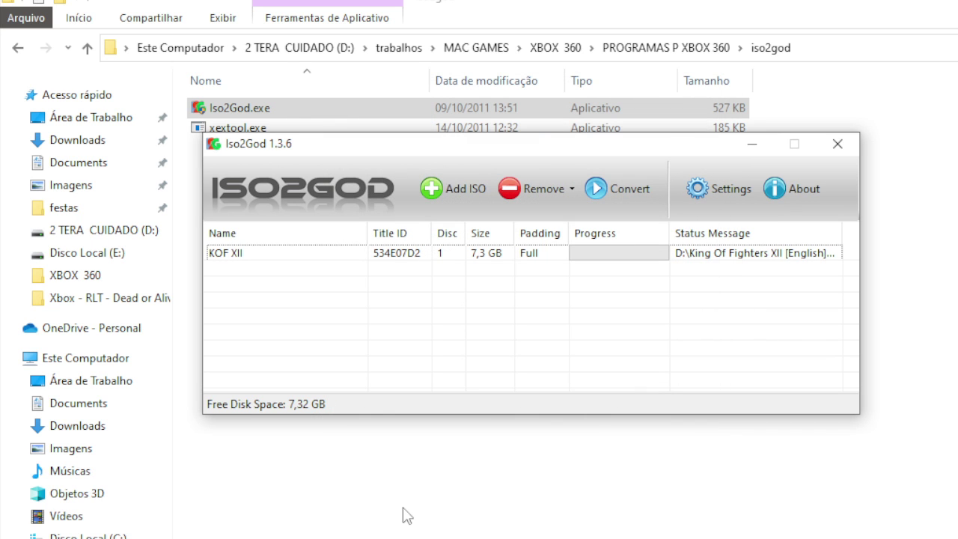
# - Replace the KOF XII entry's title thumbnail with meme.png from Imagens and save the entry, again agreeing to discard the temporary ISO
pyautogui.doubleClick(568, 258)
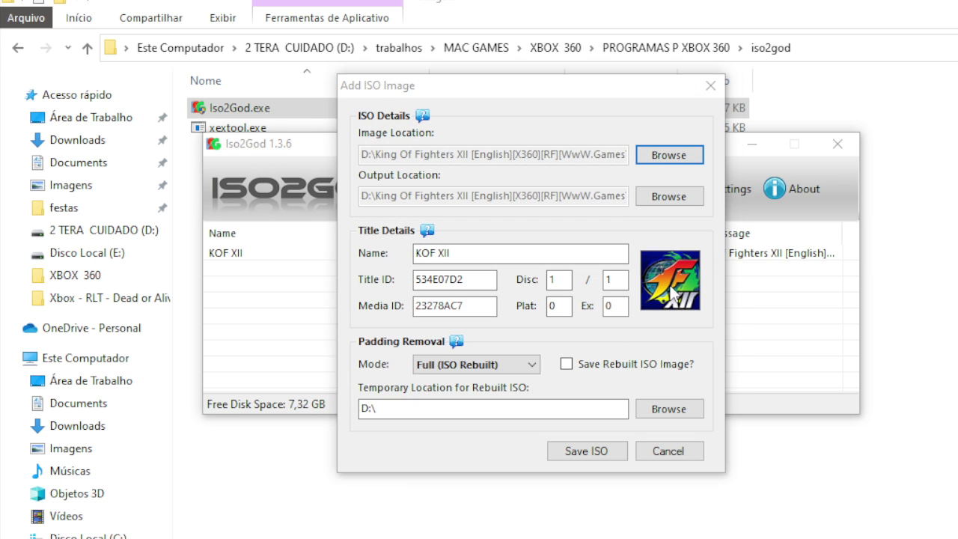
pyautogui.click(671, 295)
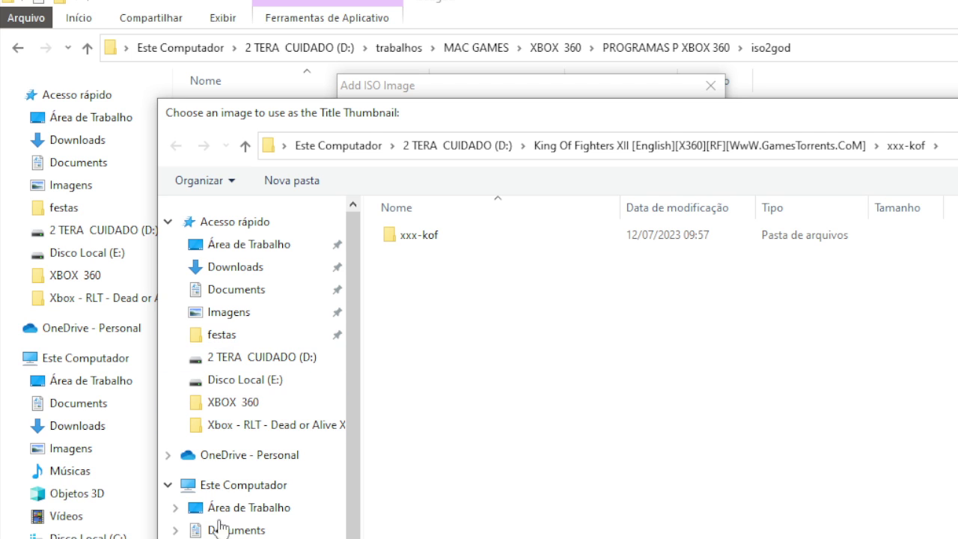
pyautogui.click(228, 311)
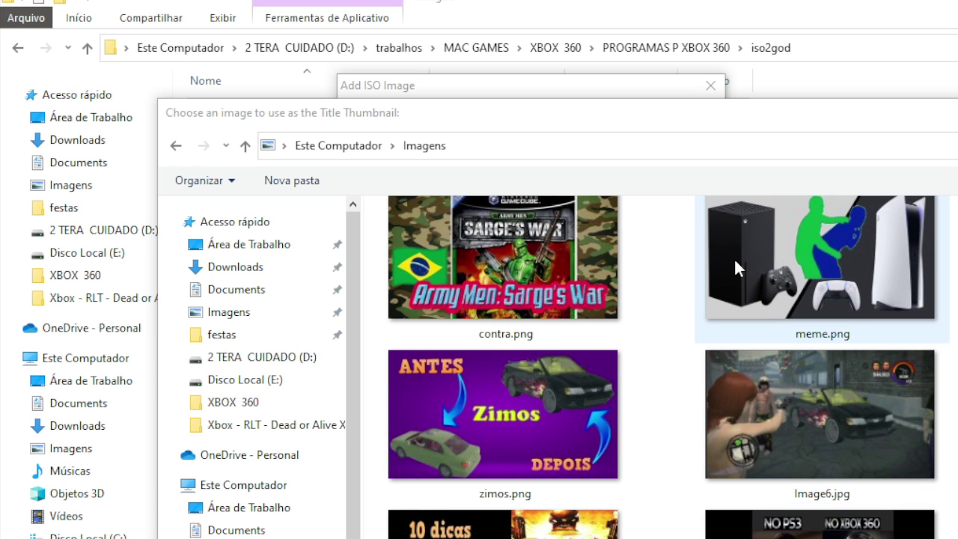
pyautogui.click(857, 260)
pyautogui.doubleClick(858, 267)
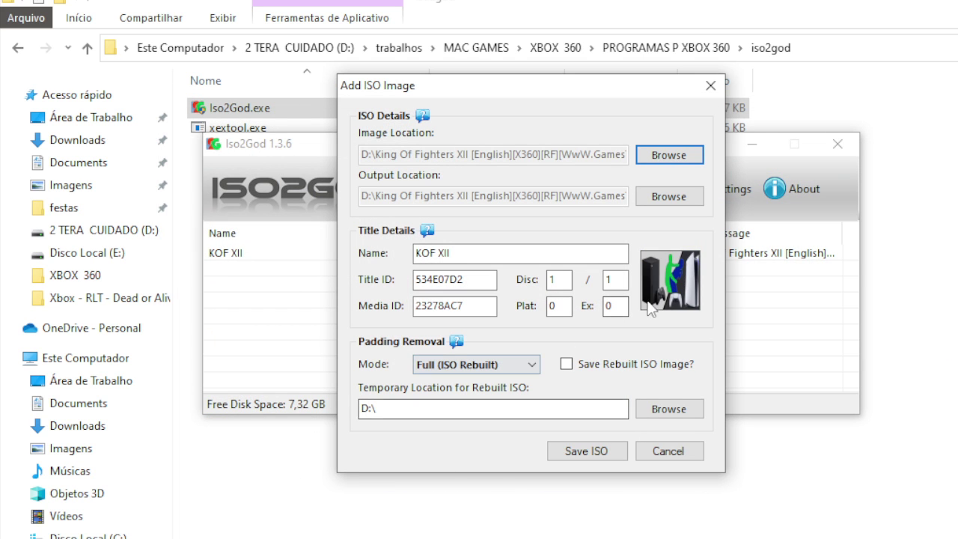
pyautogui.click(586, 451)
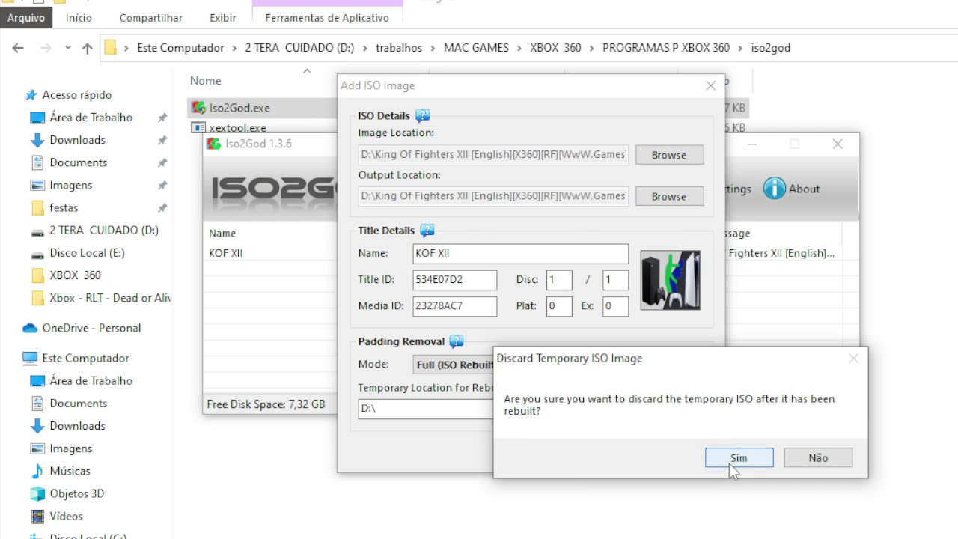
pyautogui.click(735, 458)
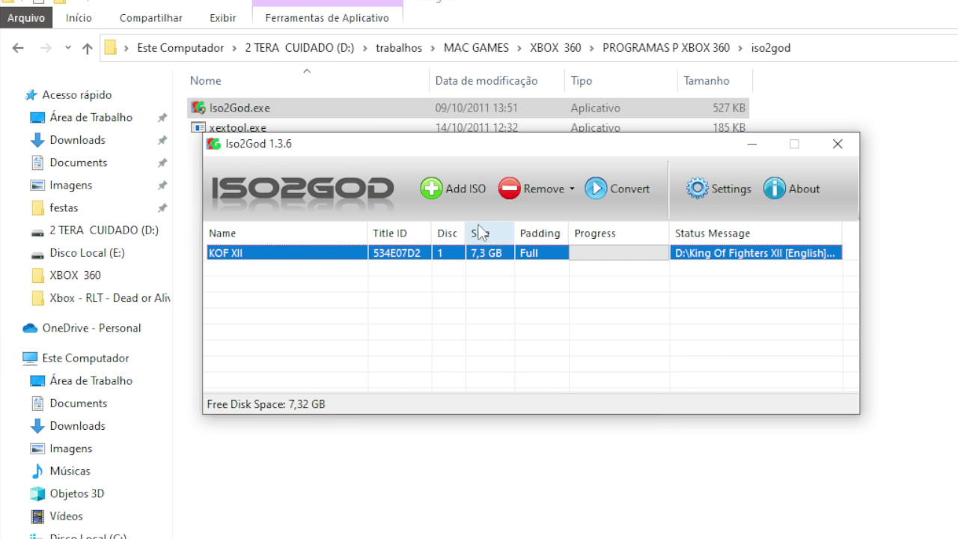
# - Convert the KOF XII entry to a GOD package and go up to the King Of Fighters XII output folder in File Explorer
pyautogui.click(620, 195)
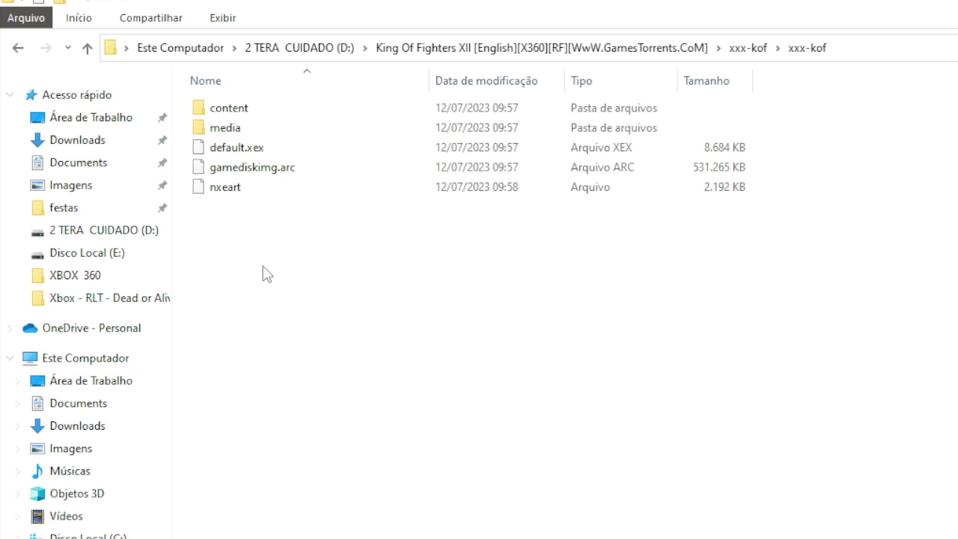
pyautogui.hotkey('alt', 'Up')
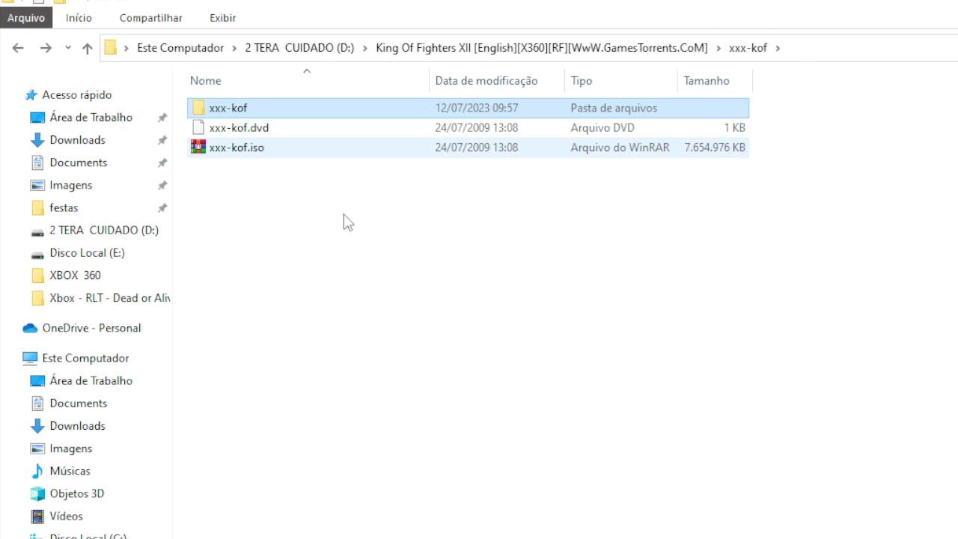
pyautogui.hotkey('alt', 'Up')
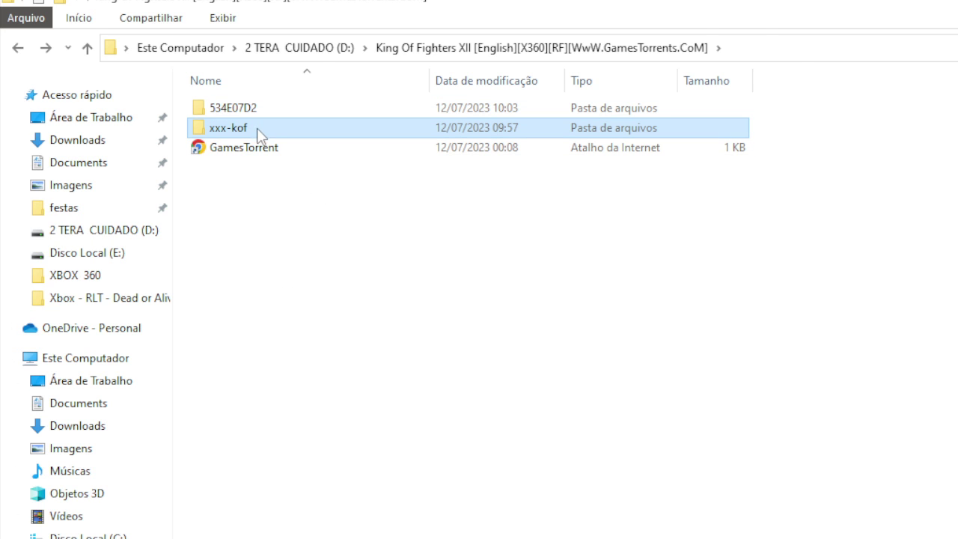
# - Return to Iso2God to check the finished conversion, close it and select the 534E07D2 folder
pyautogui.hotkey('alt', 'Tab')
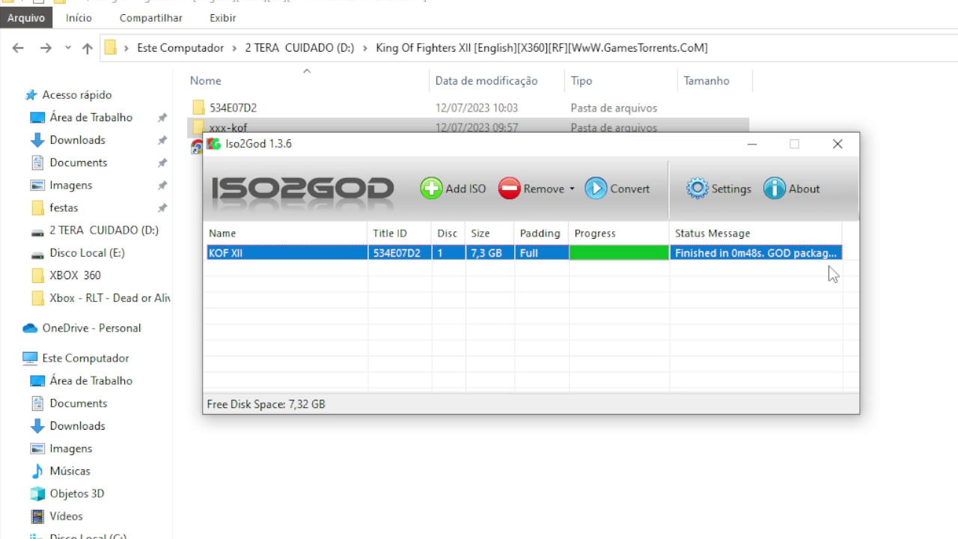
pyautogui.click(855, 149)
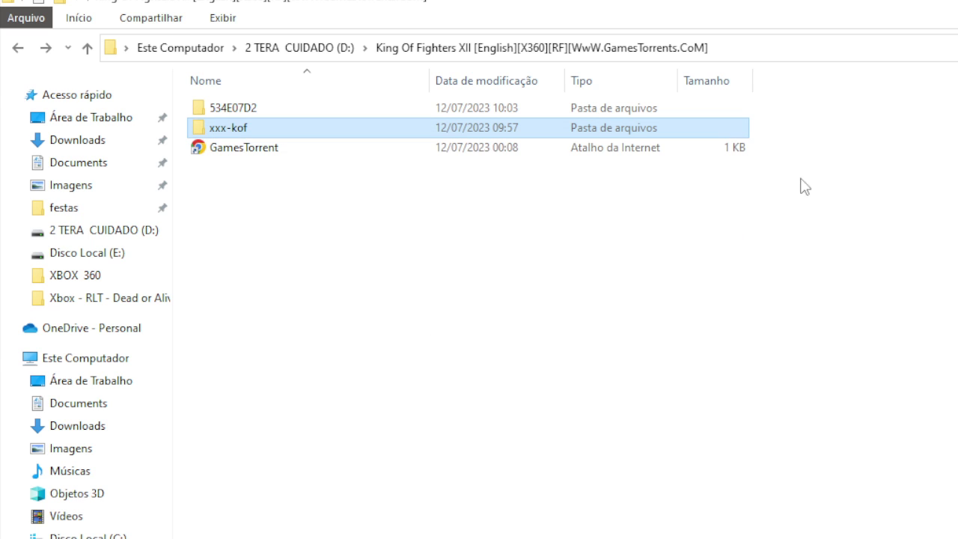
pyautogui.click(262, 116)
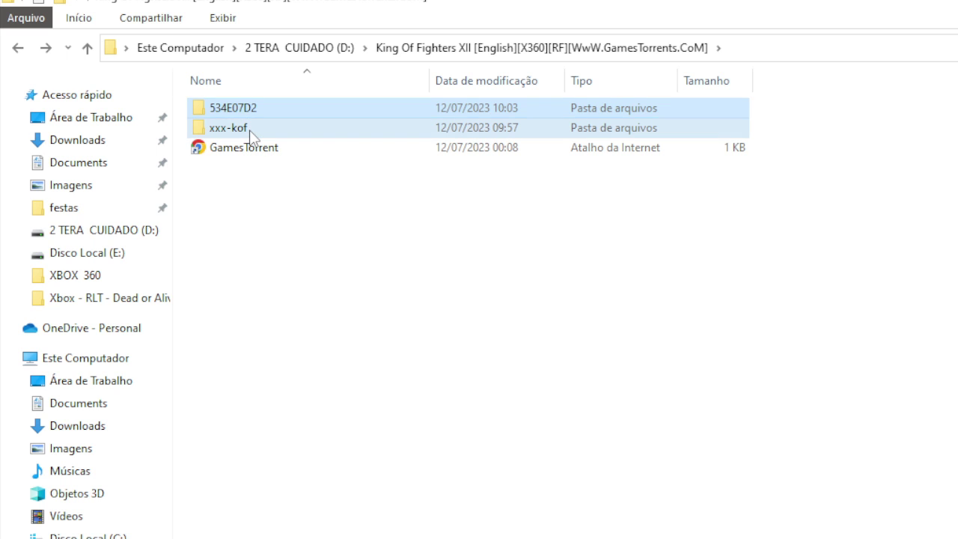
# - Check the 534E07D2 folder's contents and view its size in its properties
pyautogui.click(250, 134)
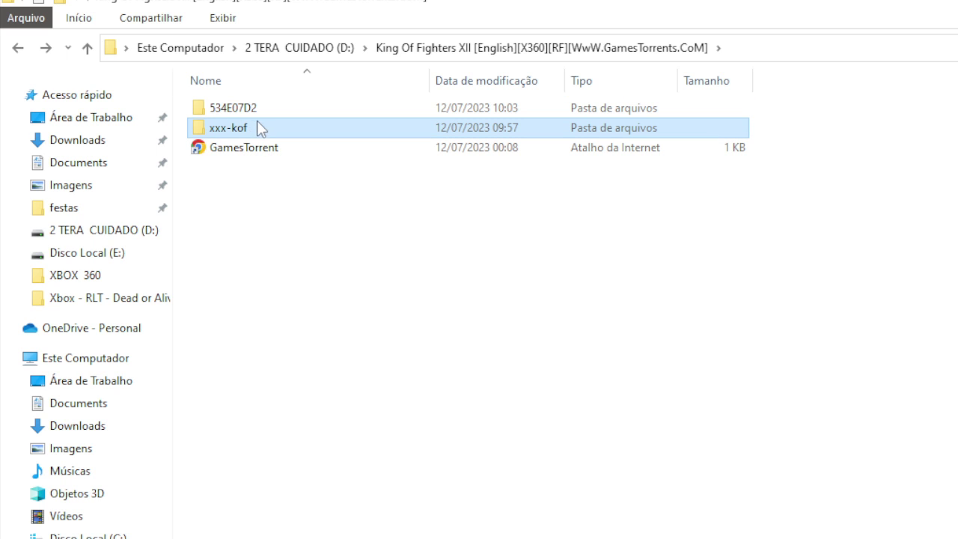
pyautogui.click(267, 110)
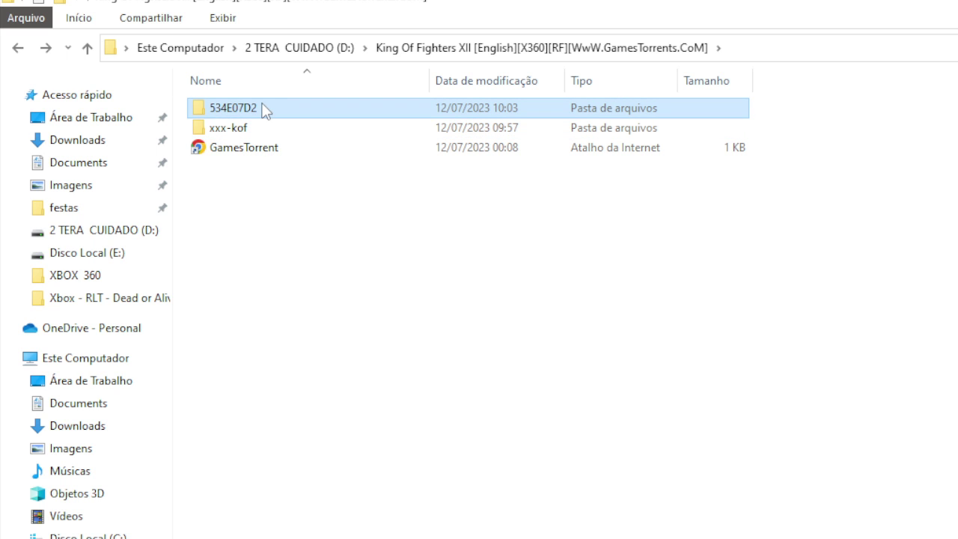
pyautogui.doubleClick(266, 110)
pyautogui.hotkey('alt', 'Left')
pyautogui.rightClick(279, 117)
pyautogui.click(351, 536)
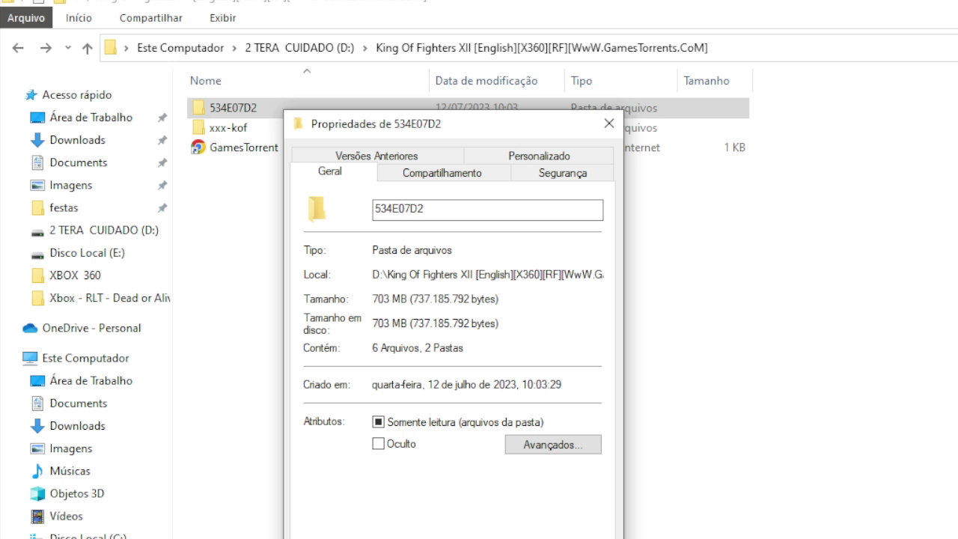
pyautogui.press('Escape')
# - View the total size of the outer xxx-kof folder in its properties
pyautogui.rightClick(248, 137)
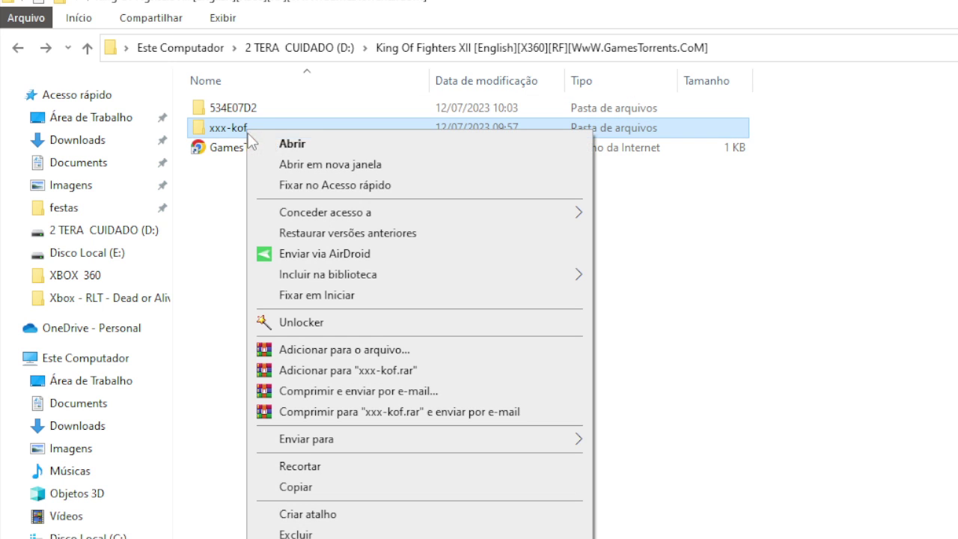
pyautogui.click(352, 536)
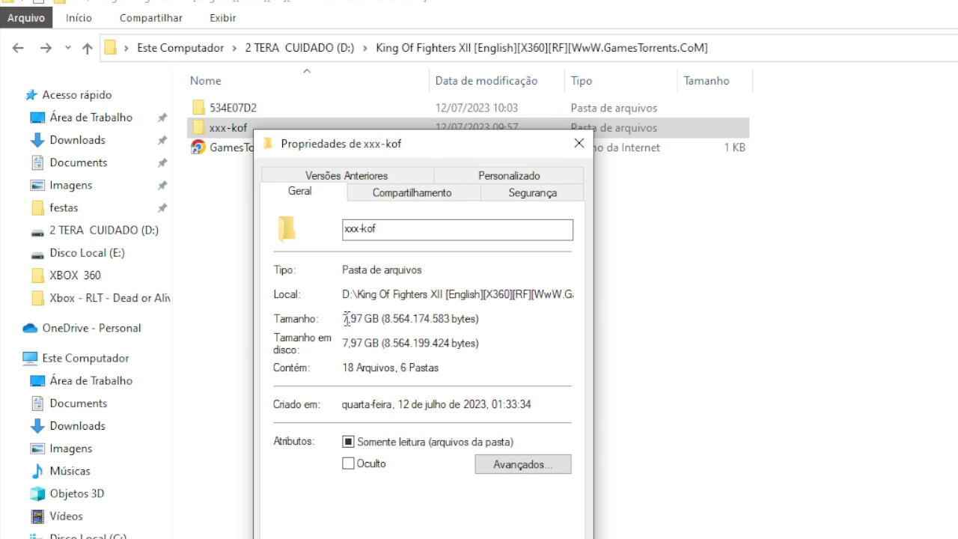
pyautogui.moveTo(346, 320); pyautogui.dragTo(383, 320)
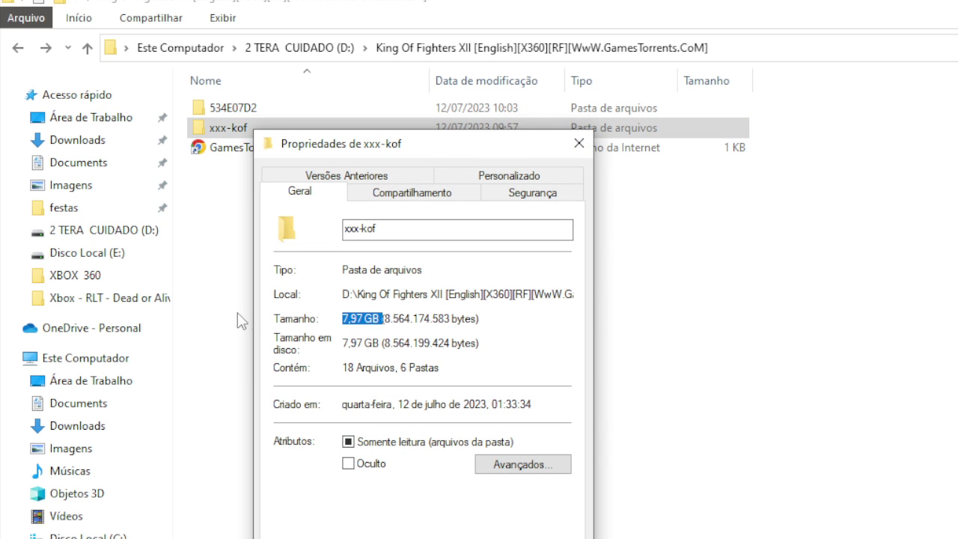
pyautogui.click(580, 143)
# - Look inside the xxx-kof folder and view the size of the extracted xxx-kof subfolder in its properties
pyautogui.doubleClick(228, 128)
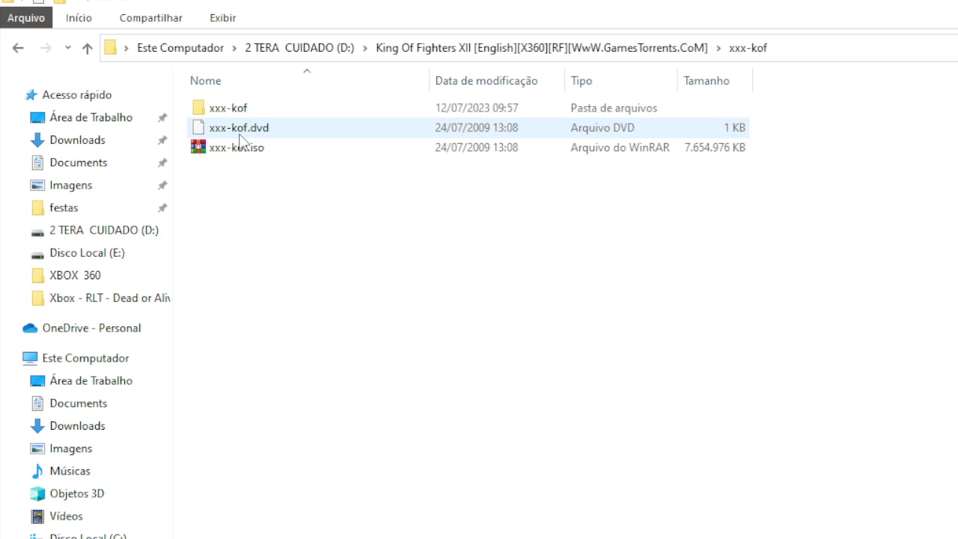
pyautogui.doubleClick(256, 110)
pyautogui.hotkey('alt', 'Left')
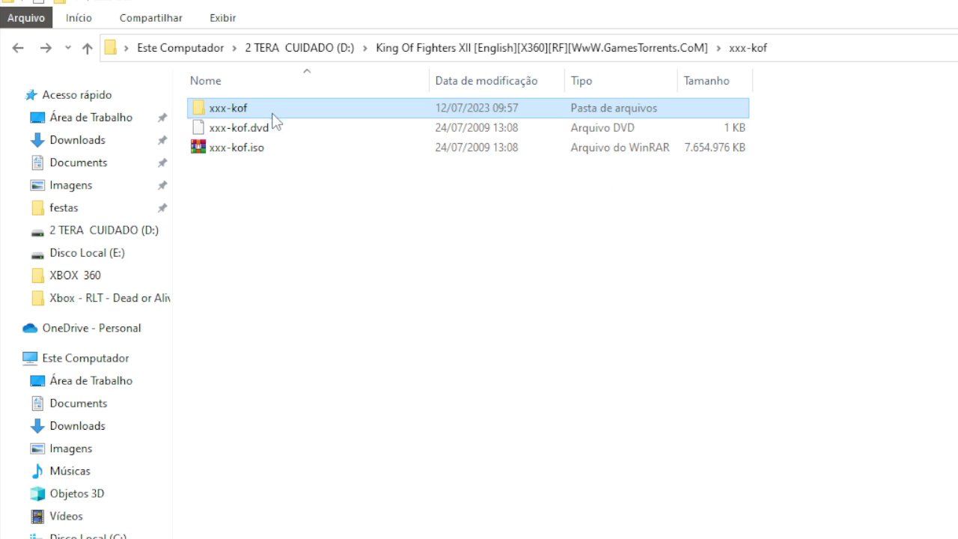
pyautogui.rightClick(270, 110)
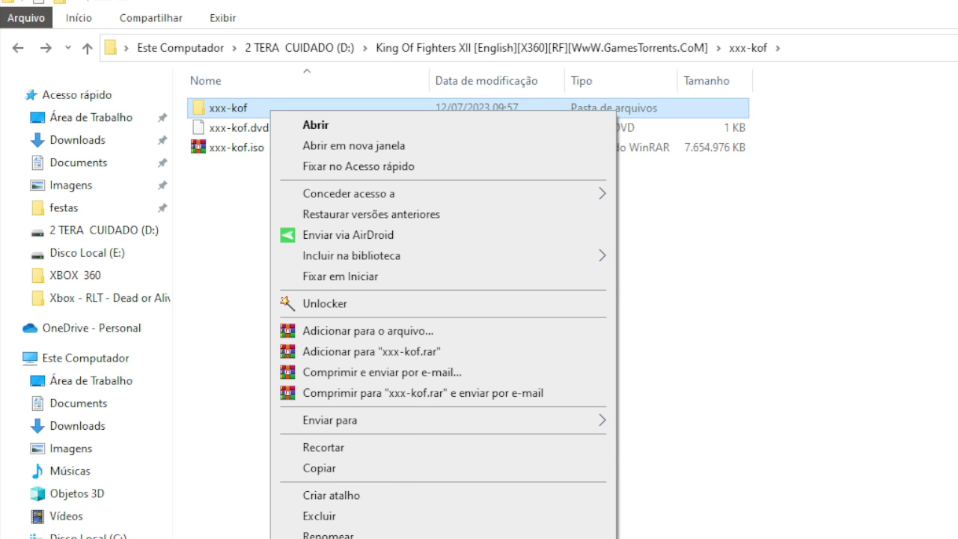
pyautogui.click(314, 537)
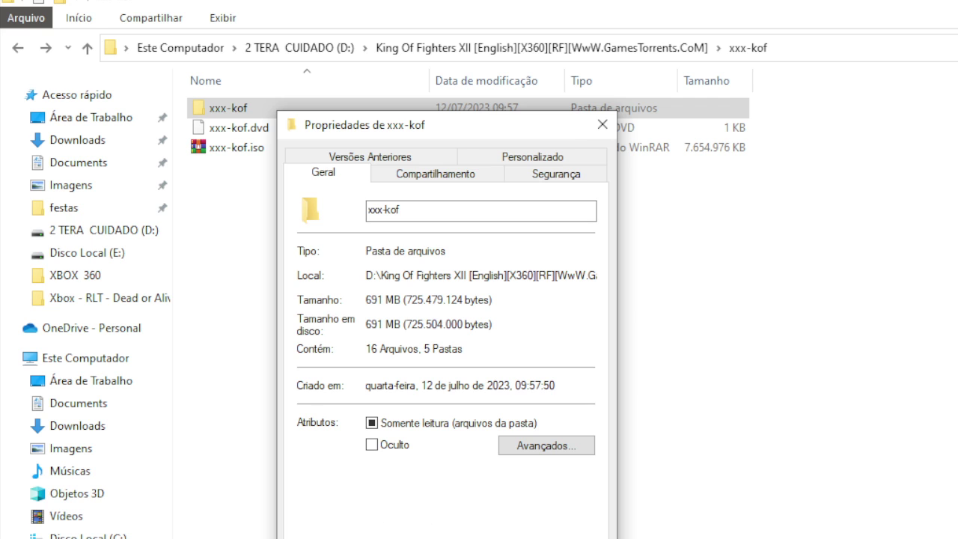
pyautogui.press('Escape')
pyautogui.click(306, 268)
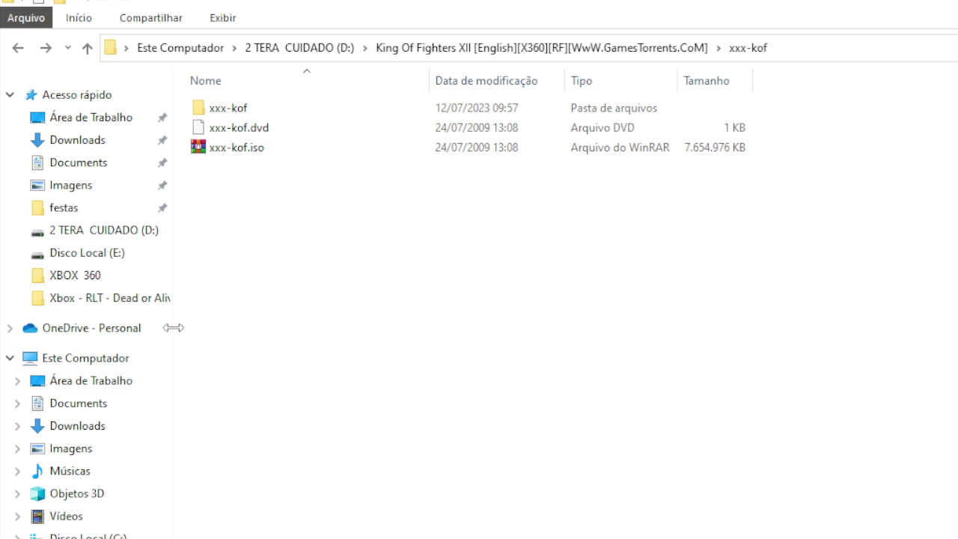
# - Go up to the King Of Fighters XII folder, switch to WinSCP, and look through GAMES before returning to /Hdd1/
pyautogui.hotkey('alt', 'Up')
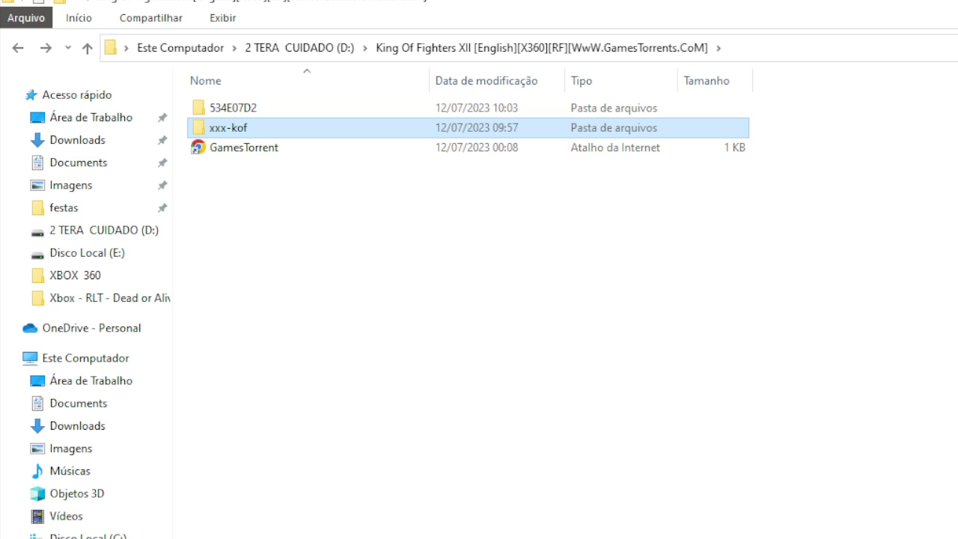
pyautogui.hotkey('alt', 'Tab')
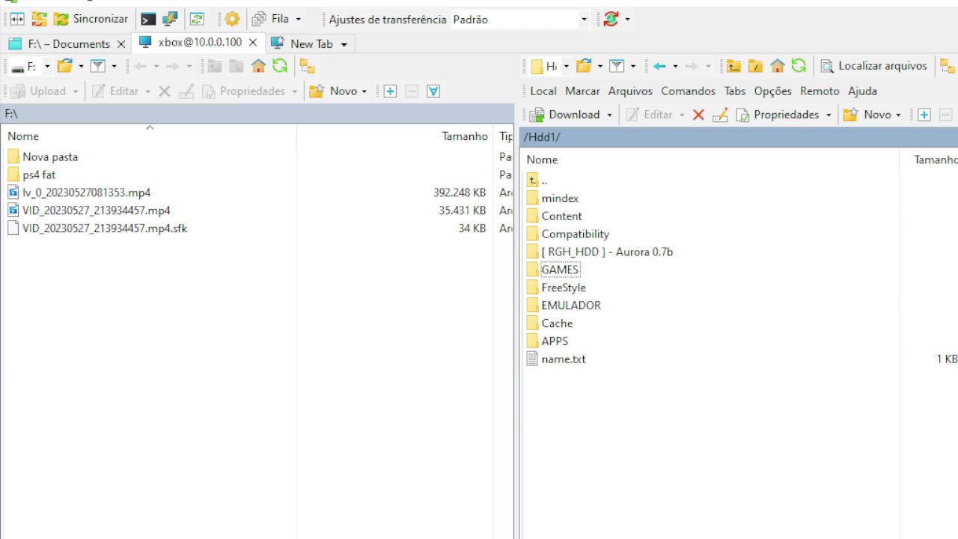
pyautogui.doubleClick(586, 273)
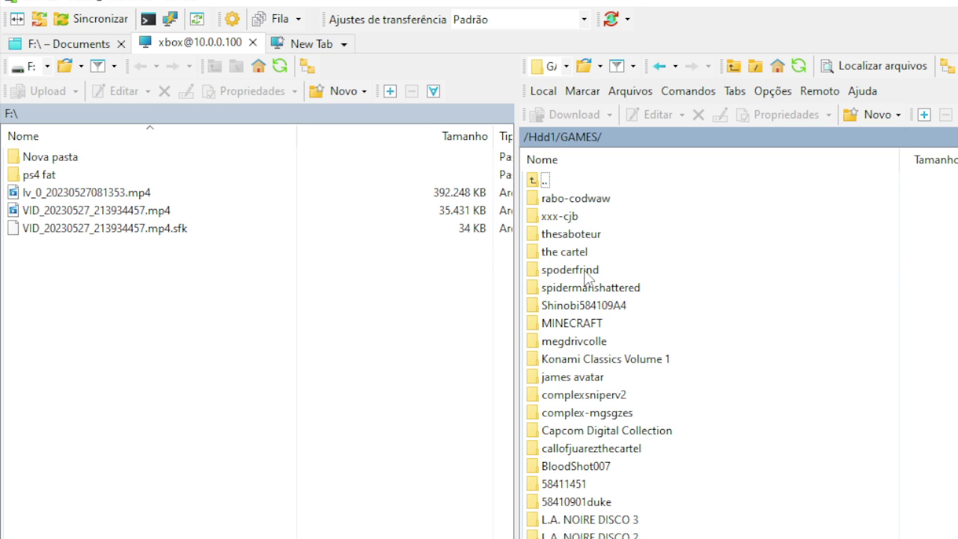
pyautogui.doubleClick(545, 180)
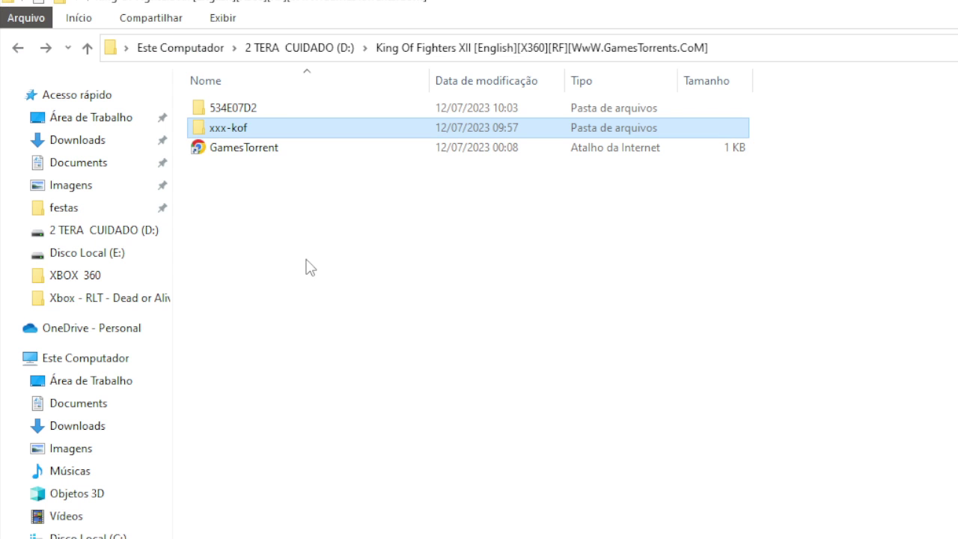
# - Check the 534E07D2 folder in File Explorer and transfer it over FTP into GAMES under /Hdd1/ on the Xbox
pyautogui.doubleClick(268, 112)
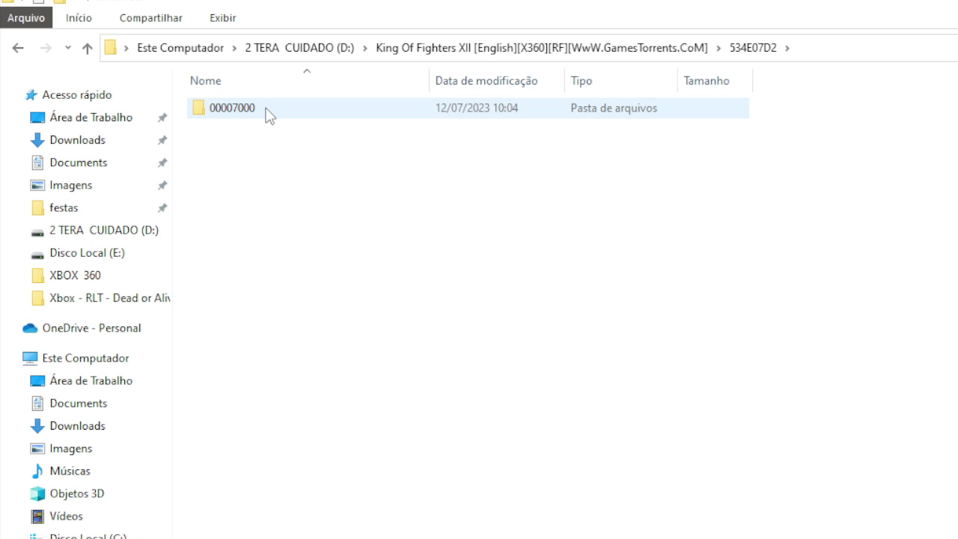
pyautogui.hotkey('alt', 'Left')
pyautogui.rightClick(268, 113)
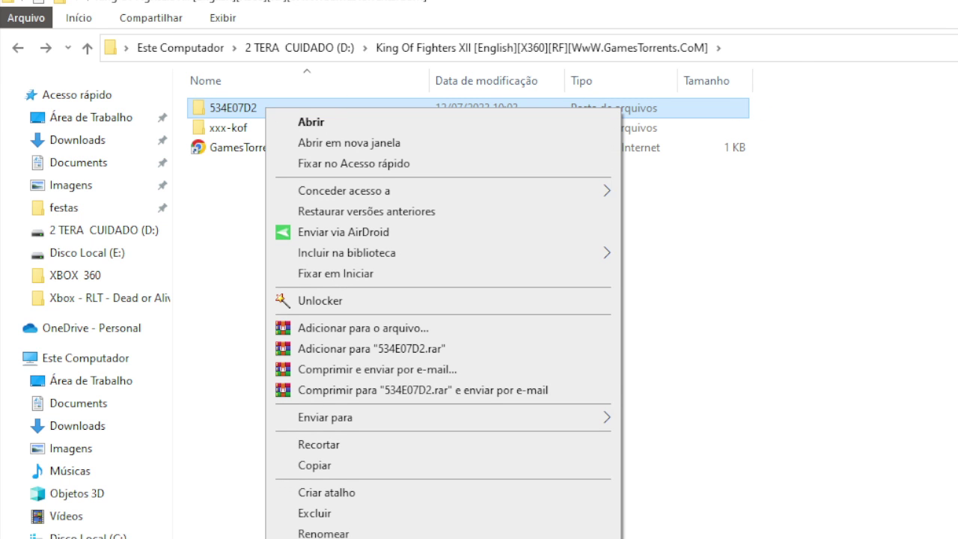
pyautogui.moveTo(587, 2); pyautogui.dragTo(192, 61)
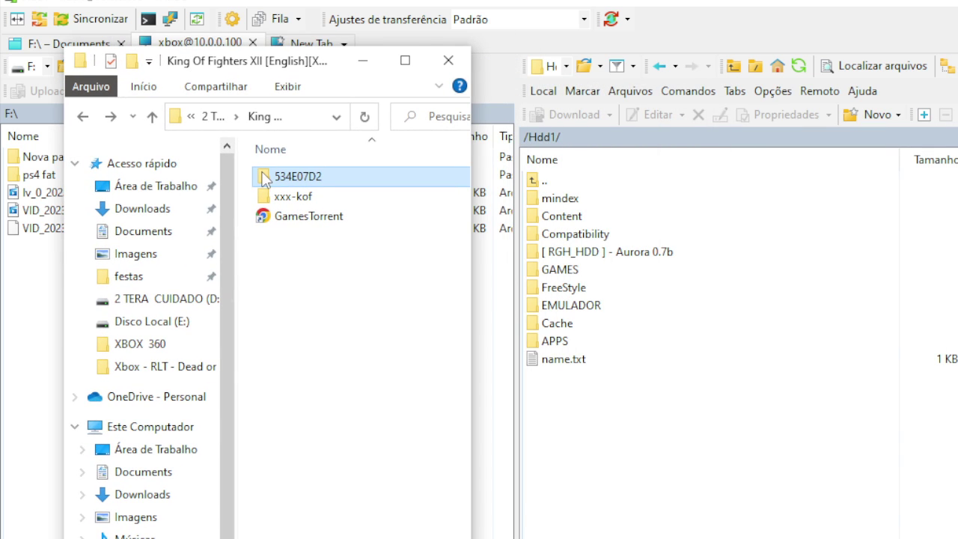
pyautogui.moveTo(266, 180); pyautogui.dragTo(574, 271)
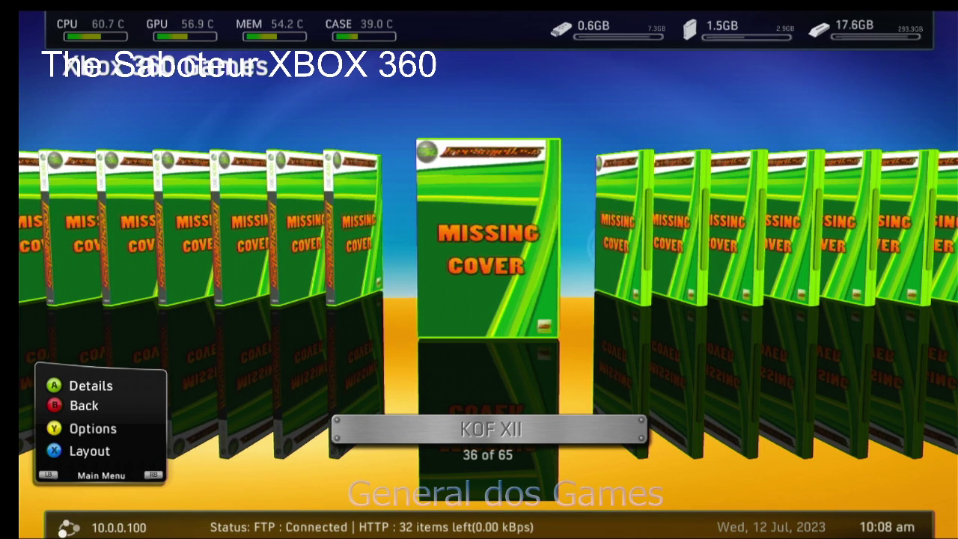
# - Launch KOF XII from the Xbox 360 games list and choose Unidade de Memória as the storage device
pyautogui.press('Return')
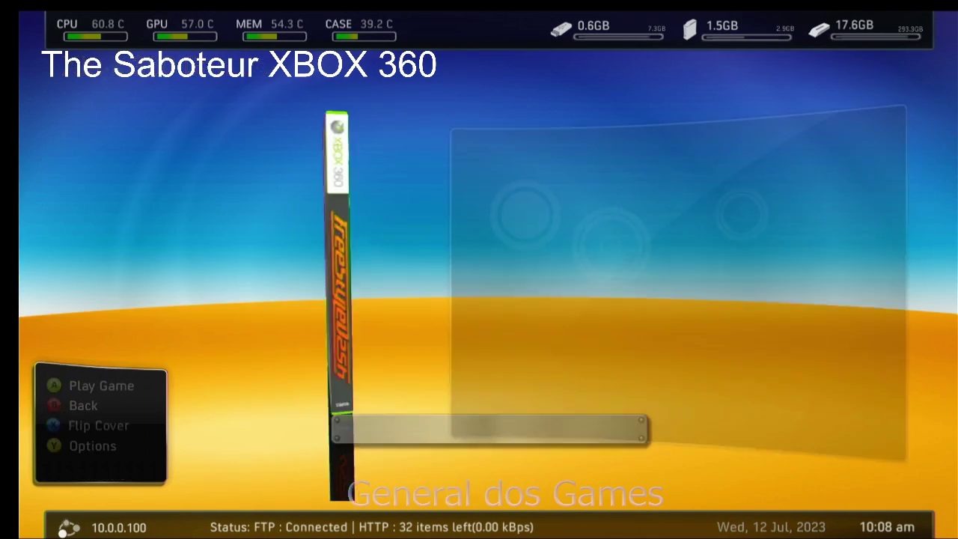
pyautogui.press('Return')
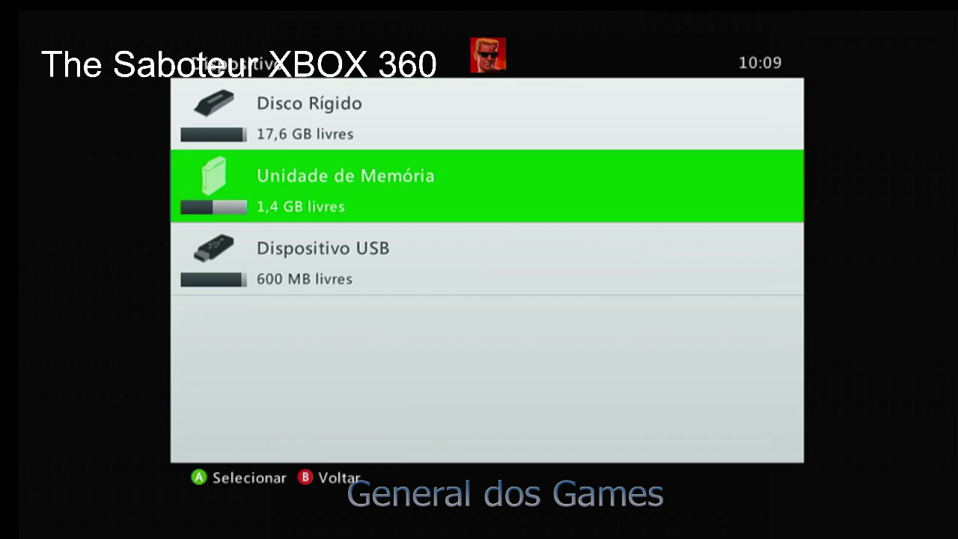
pyautogui.press('Return')
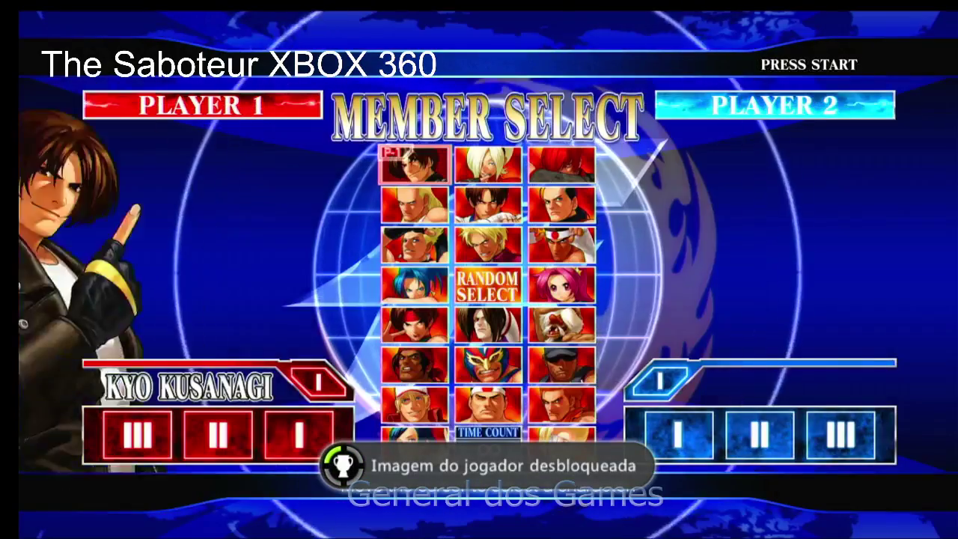
# - Choose the three characters in the top row of the roster, starting with Kyo Kusanagi, as Player 1's team
pyautogui.press('Down')
pyautogui.press('Up')
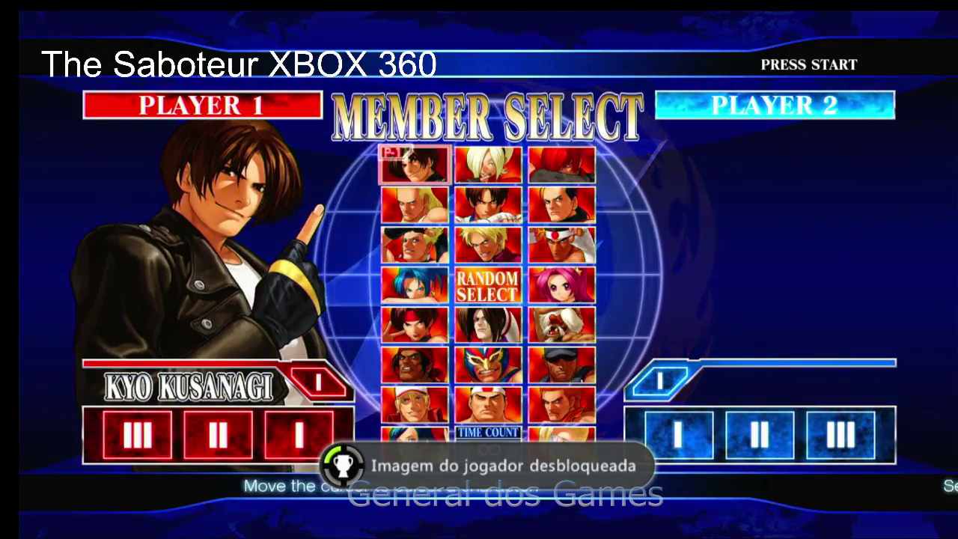
pyautogui.press('Return')
pyautogui.press('Right')
pyautogui.press('Return')
pyautogui.press('Right')
pyautogui.press('Return')
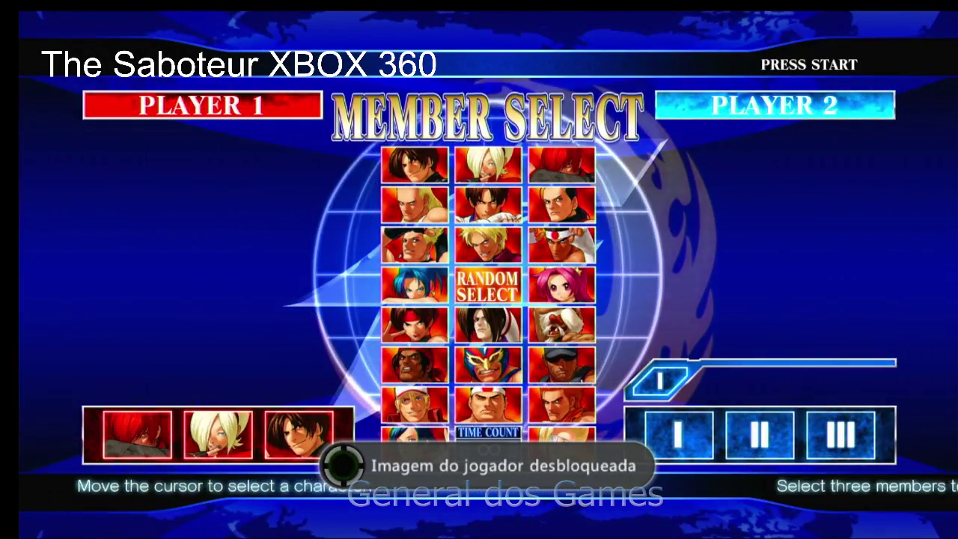
pyautogui.press('Return')
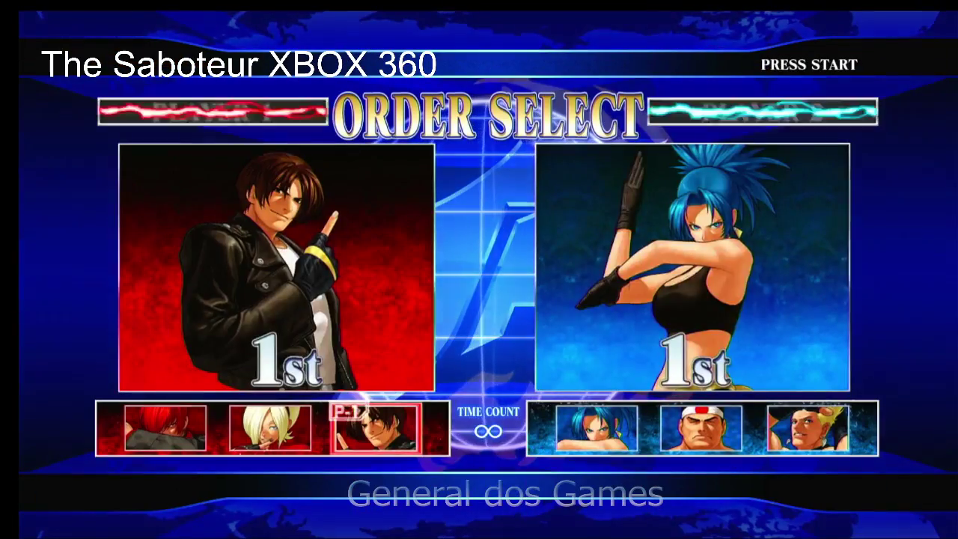
# - Set Player 1's fighting order to Kyo first, the white-haired fighter second and the red-haired fighter third
pyautogui.press('Left')
pyautogui.press('Return')
pyautogui.press('Return')
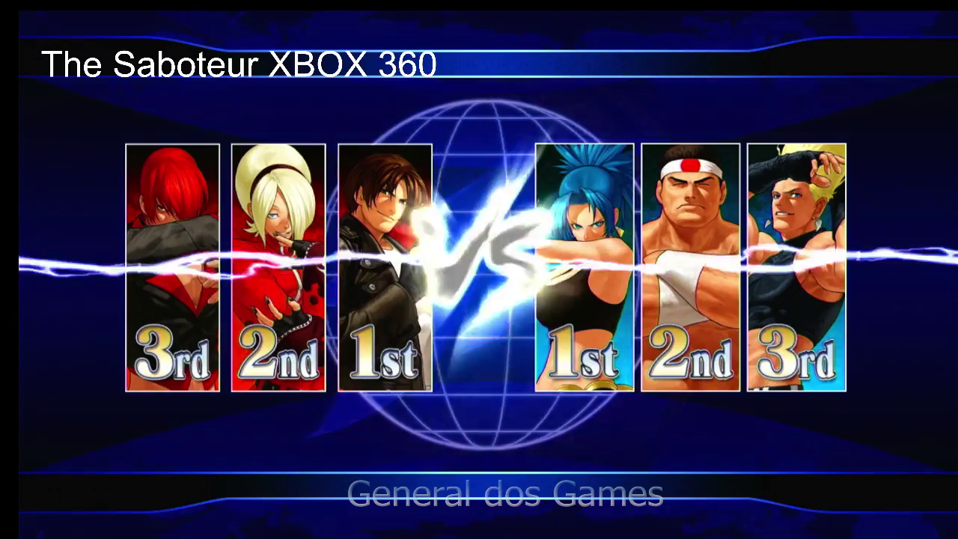